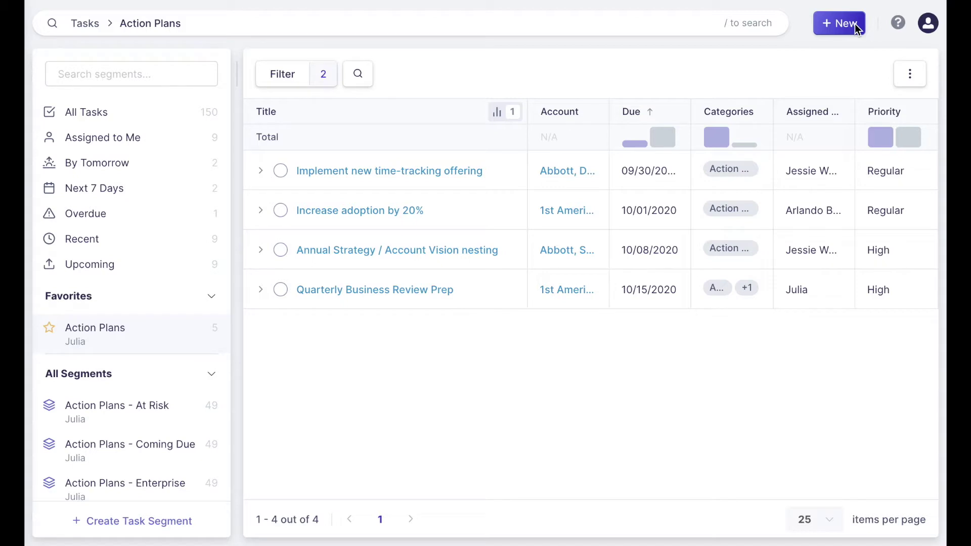
Open the + New menu above the Action Plans list so it shows the Note and Task options.
{"action": "left_click", "coordinate": [855, 24]}
{"action": "left_click", "coordinate": [855, 25]}
{"action": "left_click", "coordinate": [857, 26]}
{"action": "left_click", "coordinate": [841, 26]}
{"action": "left_click", "coordinate": [855, 26]}
{"action": "left_click", "coordinate": [839, 28]}
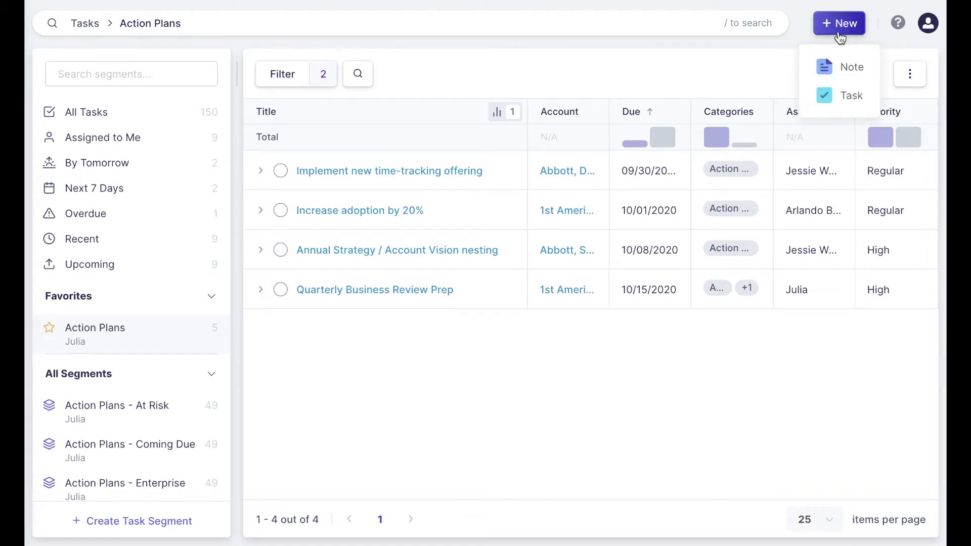
Choose Task to open a blank Create Task form beside the list.
{"action": "left_click", "coordinate": [833, 97]}
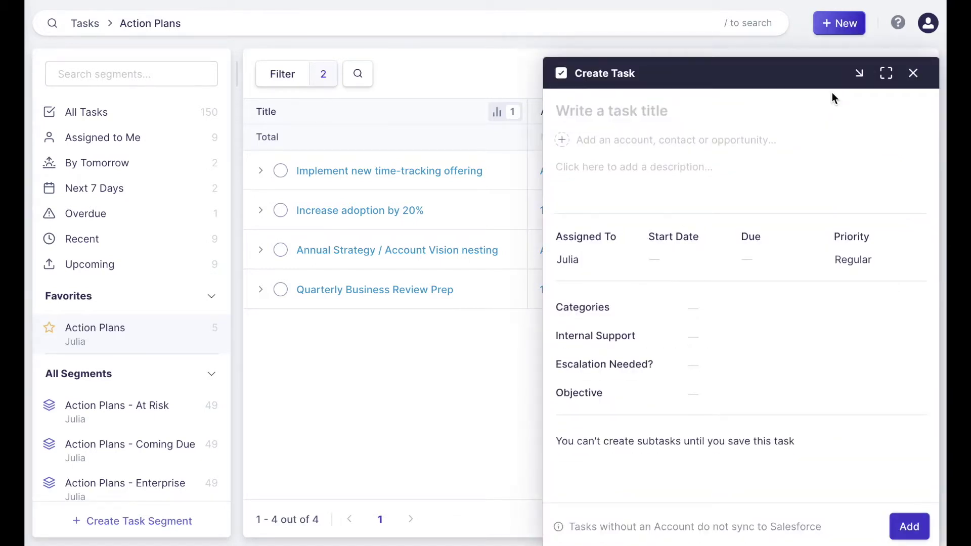
{"action": "triple_click", "coordinate": [655, 439]}
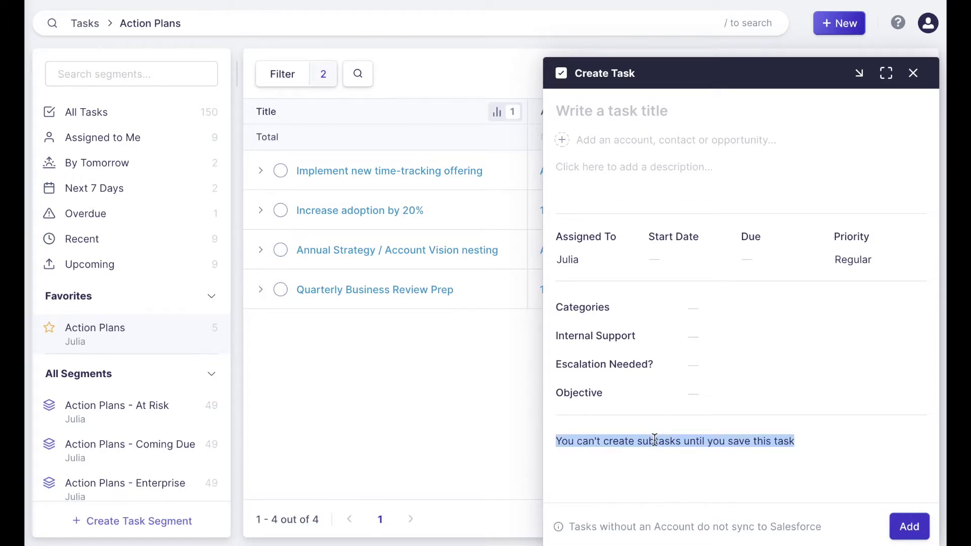
{"action": "left_click", "coordinate": [655, 440]}
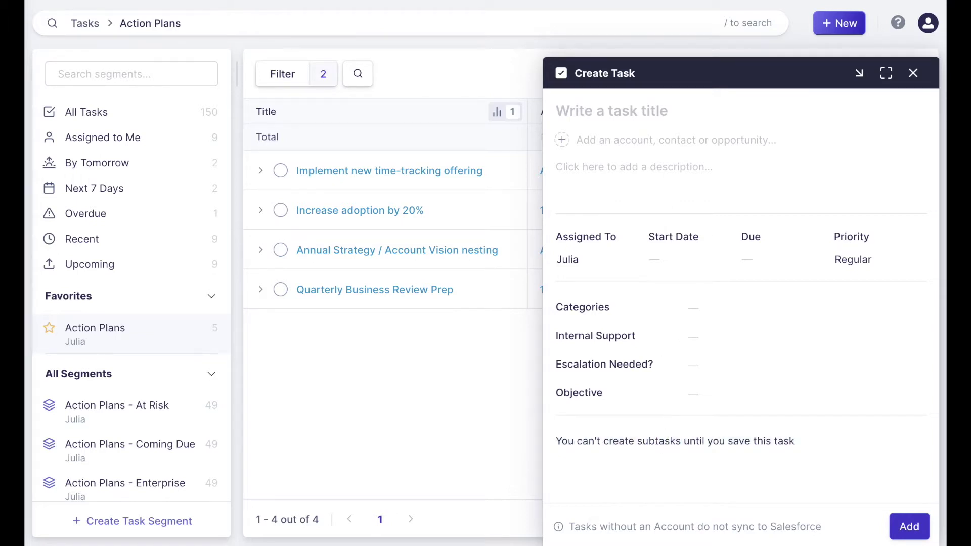
{"action": "left_click", "coordinate": [608, 109]}
Title the task 'Increase on-time timesheet submission by 10%' and link 1st America Widgets Corp.!!! and its contact.
{"action": "type", "text": "Increase on-time timesheet submission by 10%"}
{"action": "left_click", "coordinate": [604, 140]}
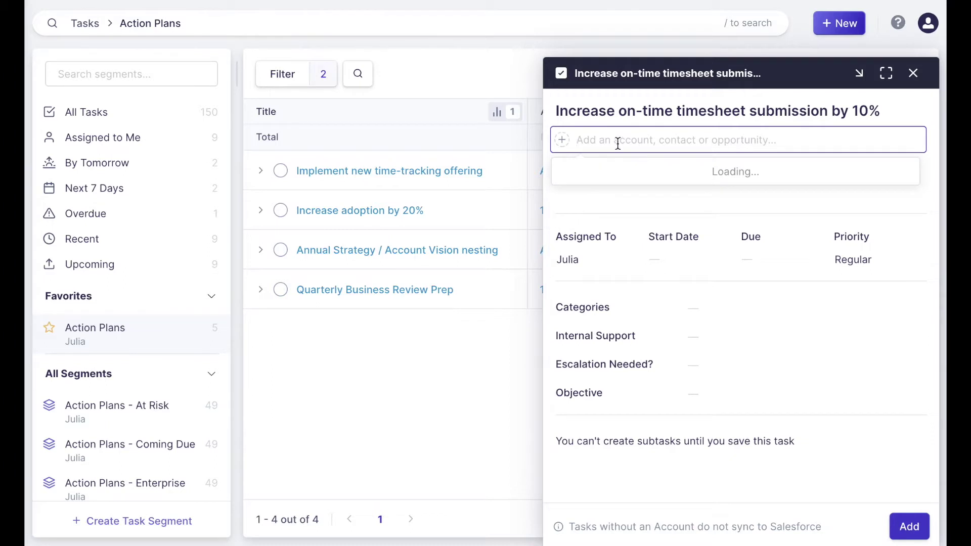
{"action": "left_click", "coordinate": [606, 178]}
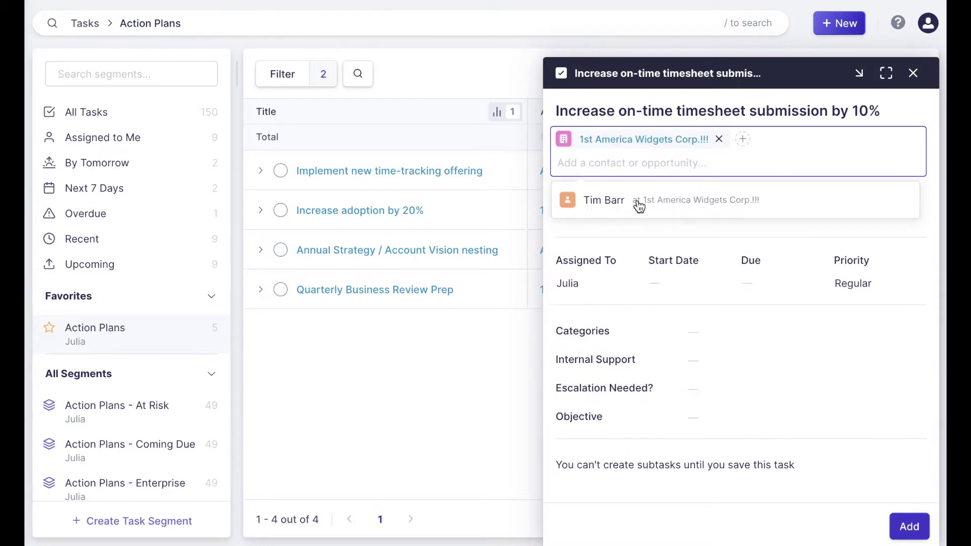
{"action": "left_click", "coordinate": [621, 202]}
{"action": "left_click", "coordinate": [613, 202]}
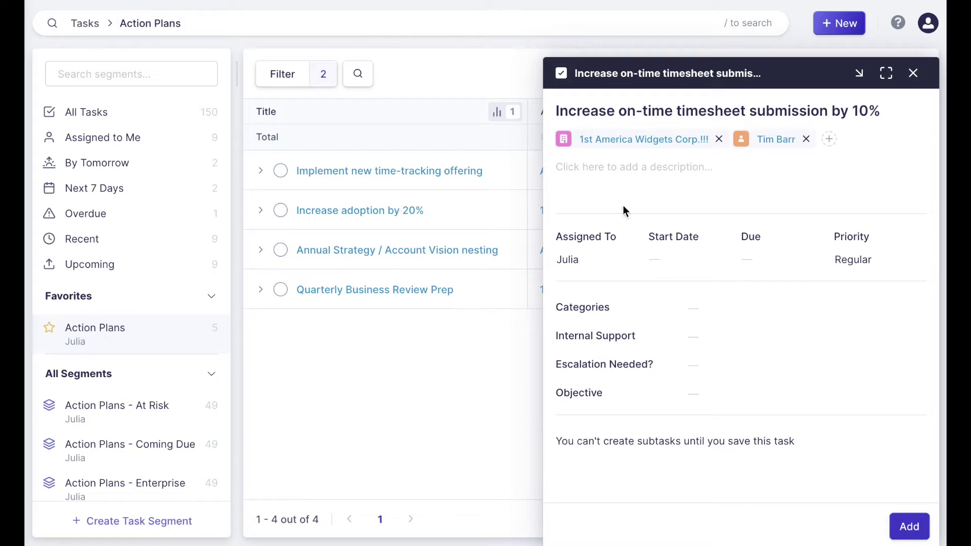
Paste the two-paragraph description about late timesheet submissions.
{"action": "left_click", "coordinate": [615, 168]}
{"action": "type", "text": "30% of users are submitting their timesheets after the due date. This is causing a ton of admin work to manually re-open timesheets and allow for late submissions. Champion is frustrated and concerned. This is putting our upsell opportunity with Dickinson Mobile Generators at risk.  We'll be investigating to get to the root cause of why users are submitting late and will propose a plan based on findings (this could include re-training, process changes, product improvements, etc.)"}
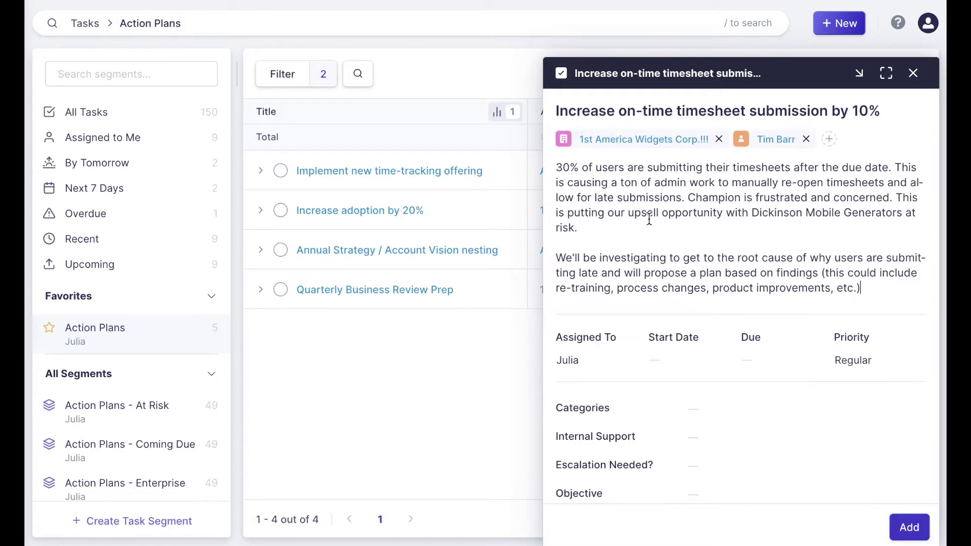
{"action": "left_click", "coordinate": [690, 360]}
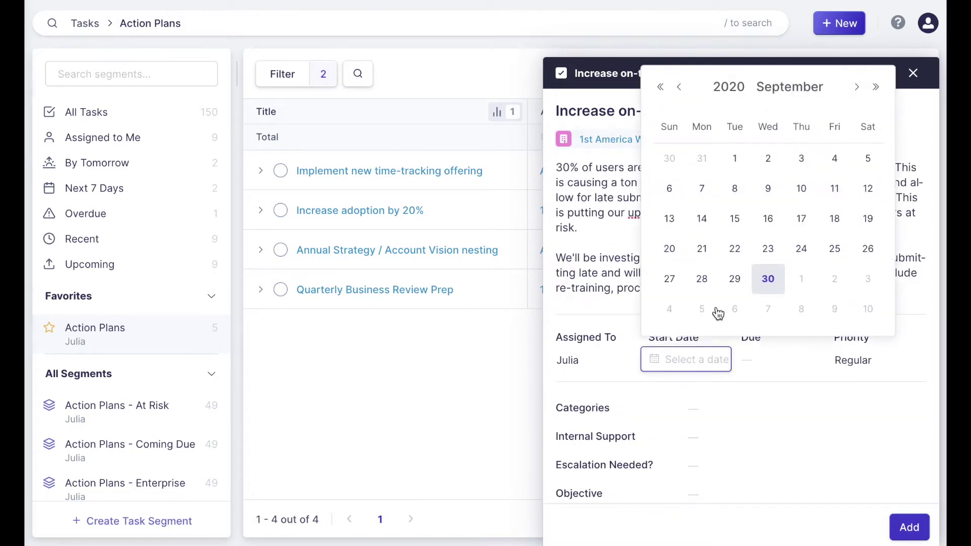
Set the start date to 09/30/2020 and the due date to 10/16/2020.
{"action": "left_click", "coordinate": [768, 279]}
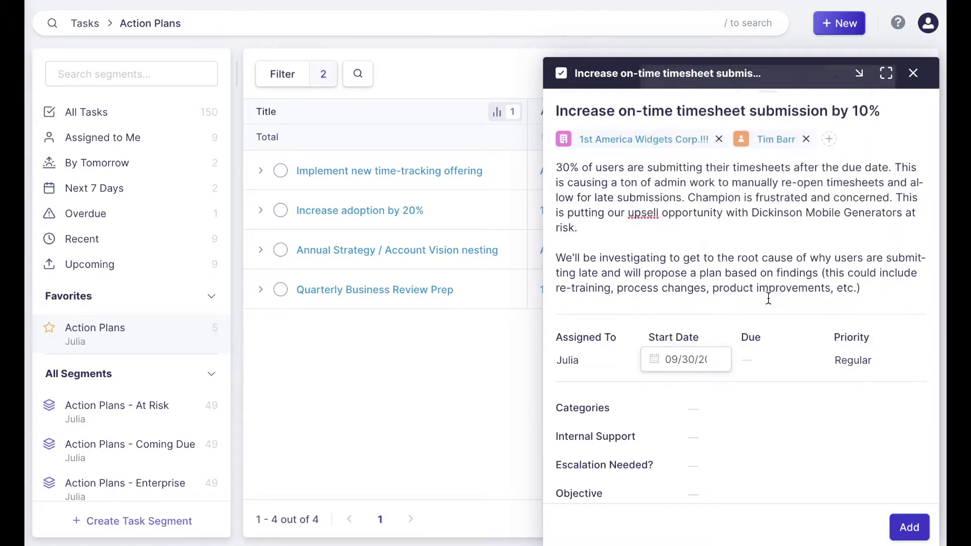
{"action": "left_click", "coordinate": [755, 360]}
{"action": "left_click", "coordinate": [912, 87]}
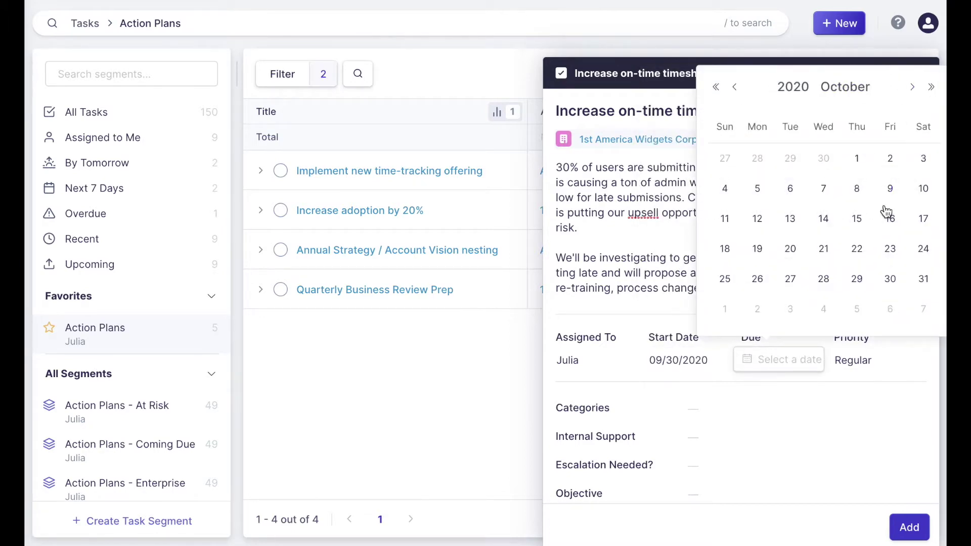
{"action": "left_click", "coordinate": [893, 219]}
Set the priority to High and add the Action Plan category.
{"action": "left_click", "coordinate": [869, 368]}
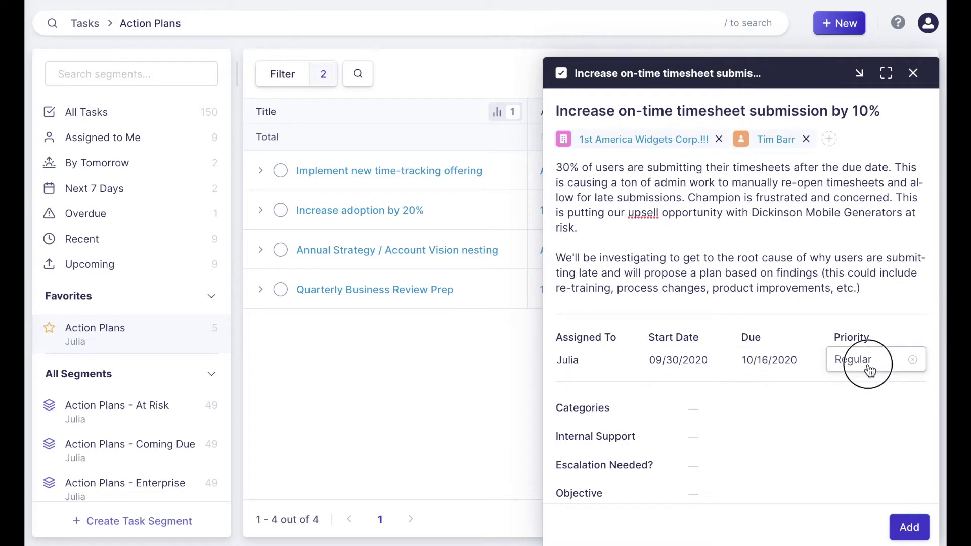
{"action": "left_click", "coordinate": [859, 428]}
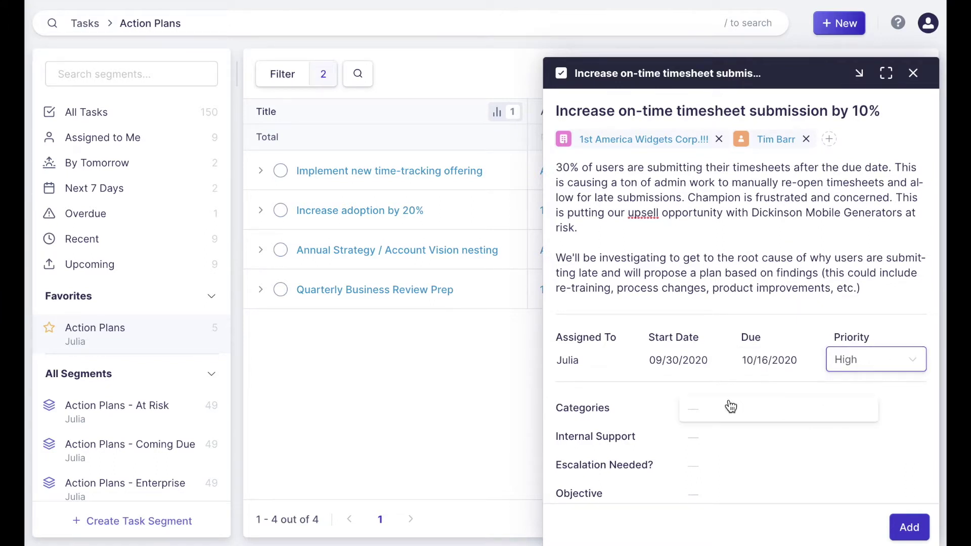
{"action": "left_click", "coordinate": [728, 406]}
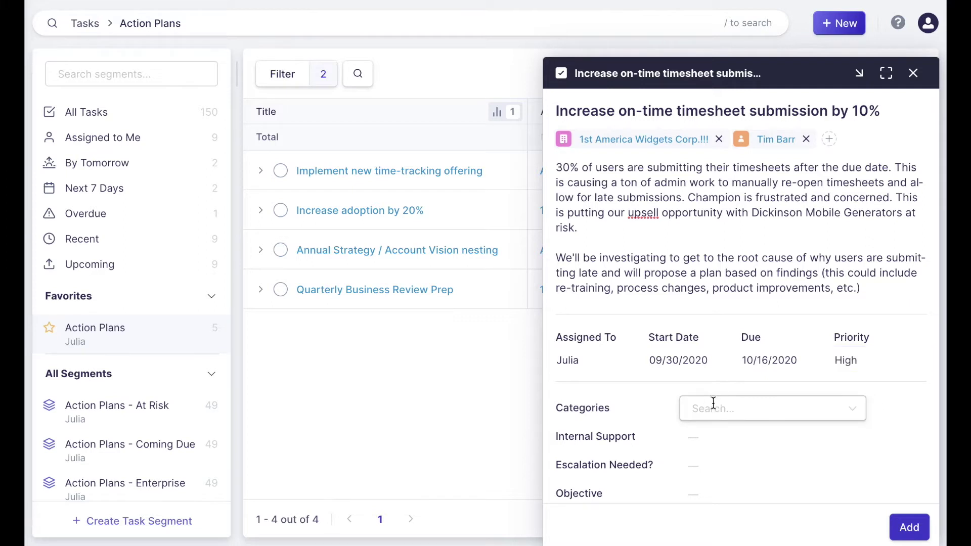
{"action": "left_click", "coordinate": [713, 403]}
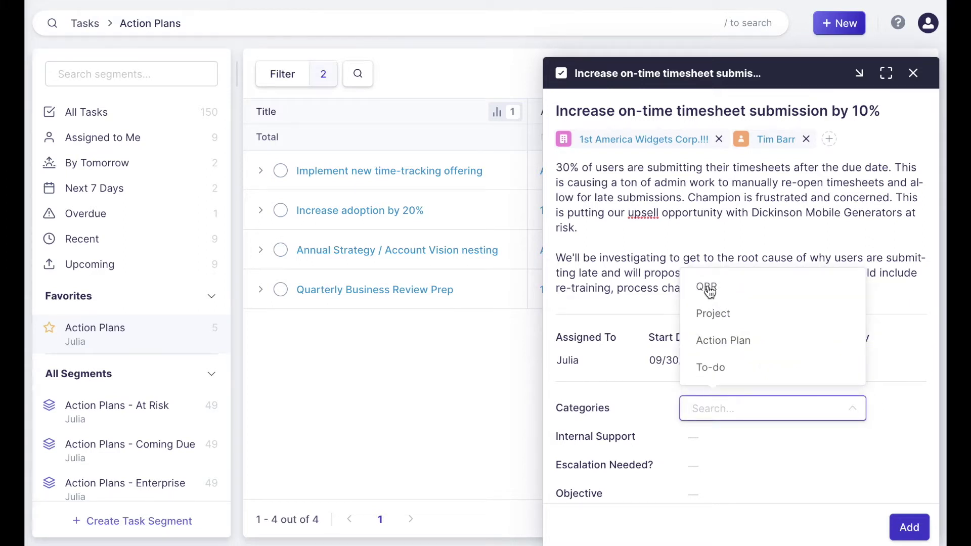
{"action": "left_click", "coordinate": [711, 341]}
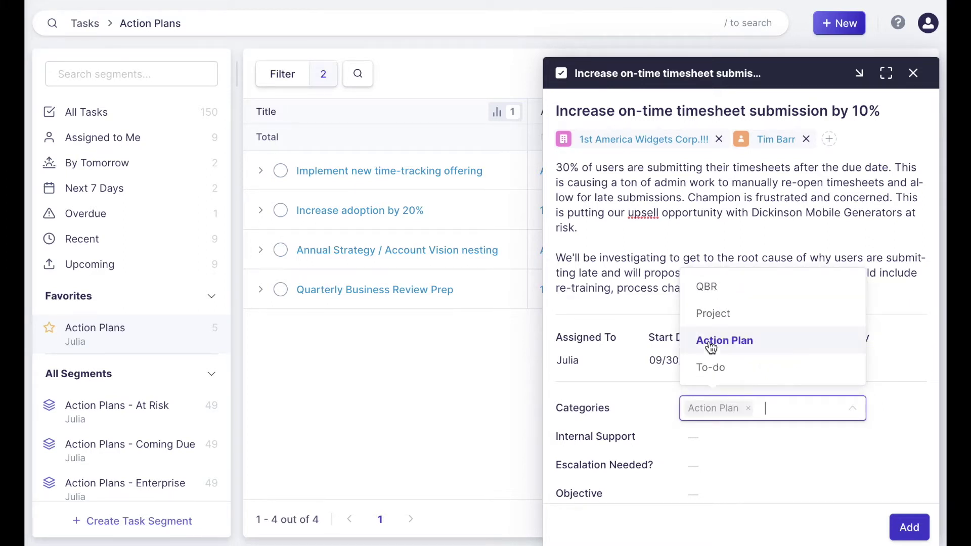
{"action": "left_click", "coordinate": [919, 418]}
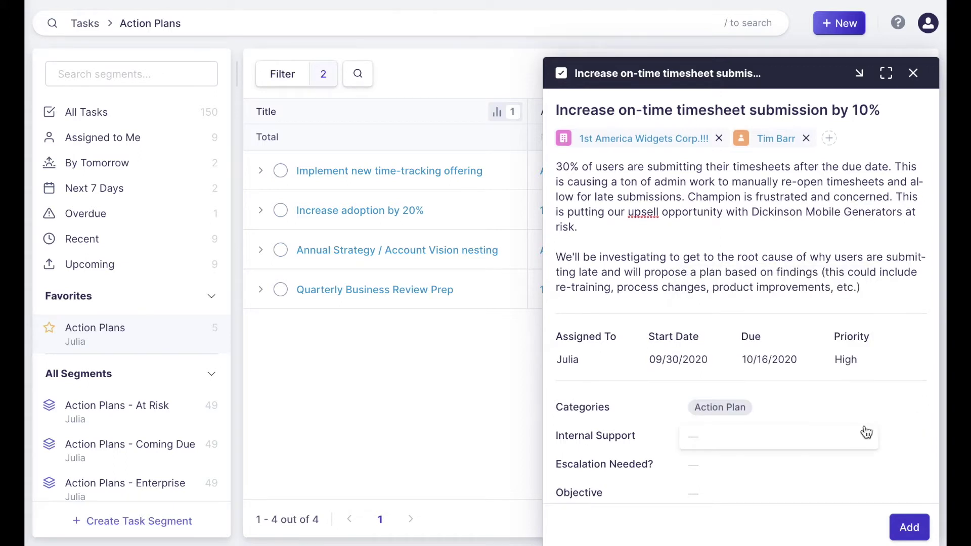
{"action": "scroll", "coordinate": [865, 431], "scroll_direction": "down", "scroll_amount": 1}
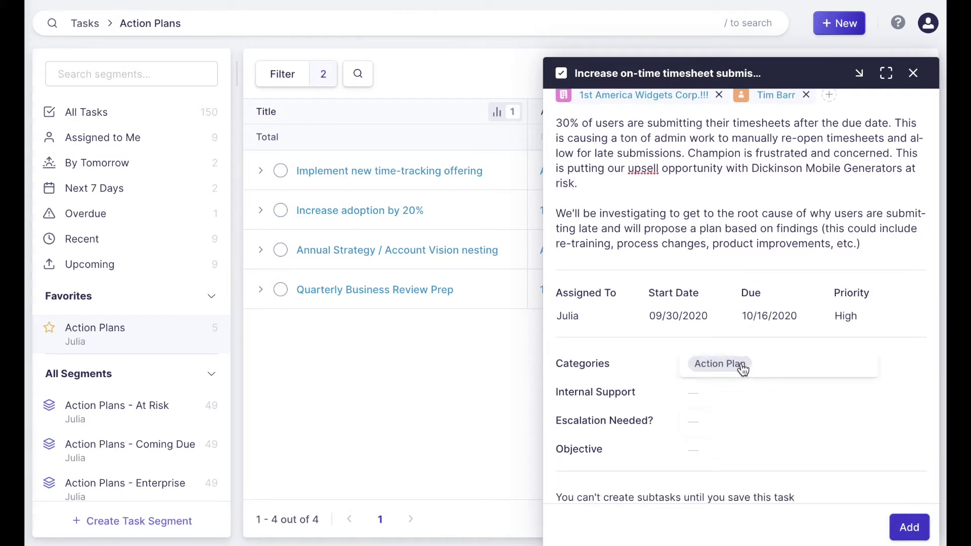
Assign a team member to Internal Support and set Escalation Needed to False.
{"action": "left_click", "coordinate": [721, 398]}
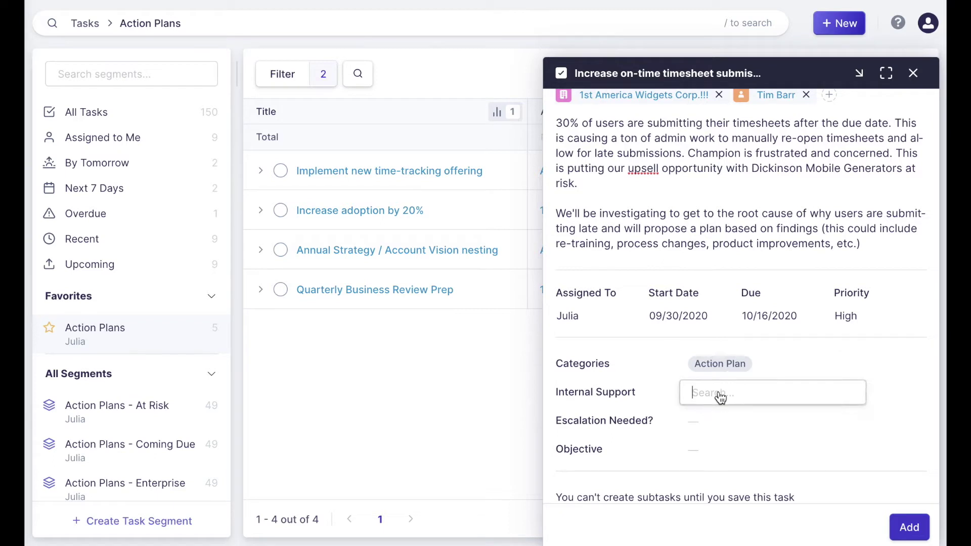
{"action": "scroll", "coordinate": [736, 452], "scroll_direction": "down", "scroll_amount": 4}
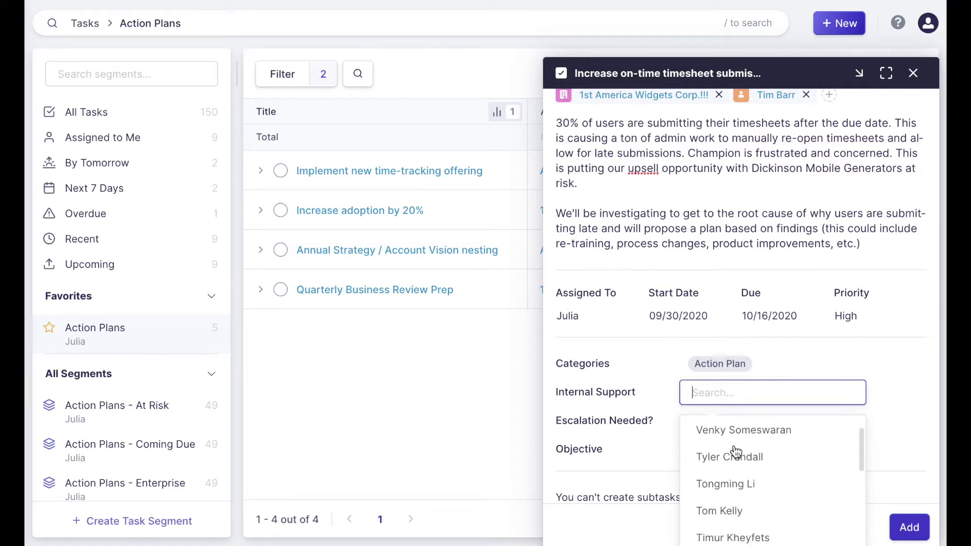
{"action": "scroll", "coordinate": [736, 452], "scroll_direction": "down", "scroll_amount": 2}
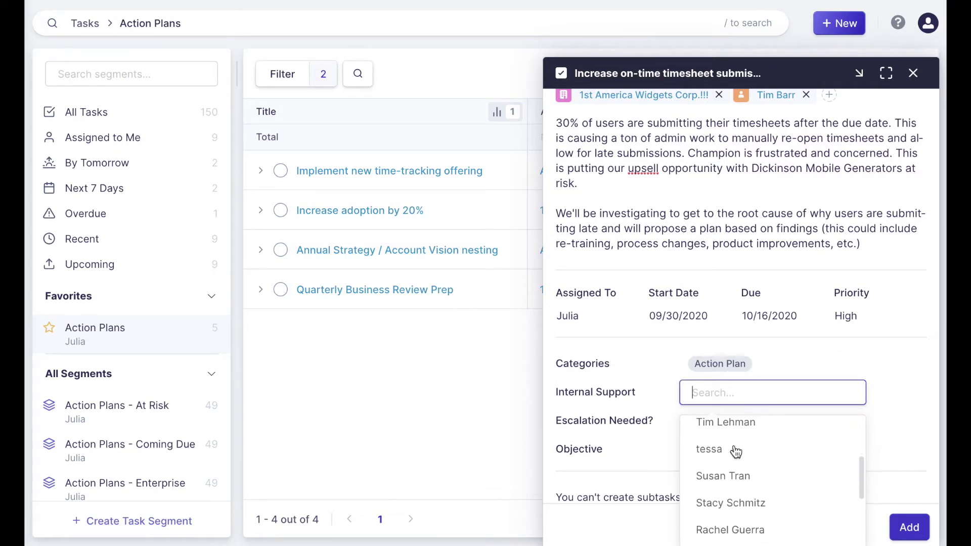
{"action": "left_click", "coordinate": [734, 475]}
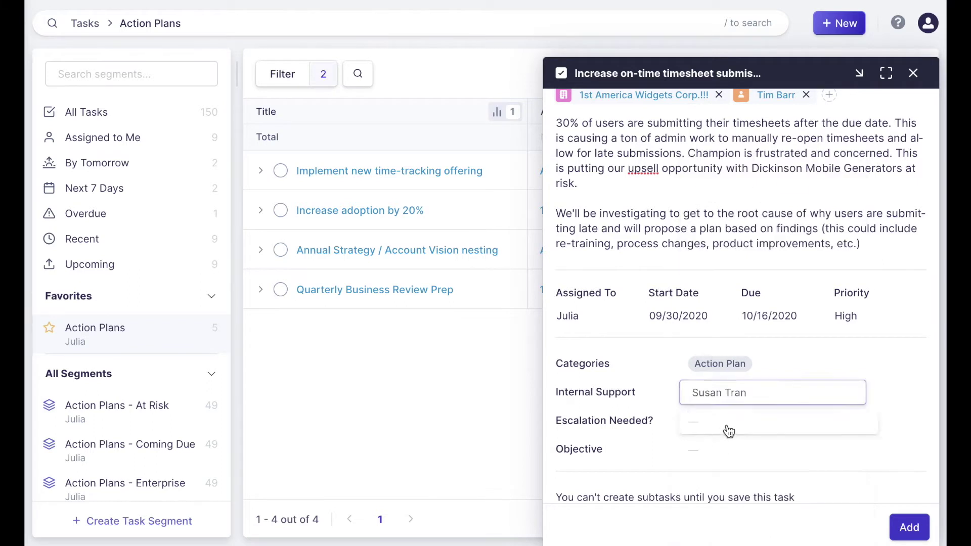
{"action": "left_click", "coordinate": [728, 425]}
{"action": "left_click", "coordinate": [721, 486]}
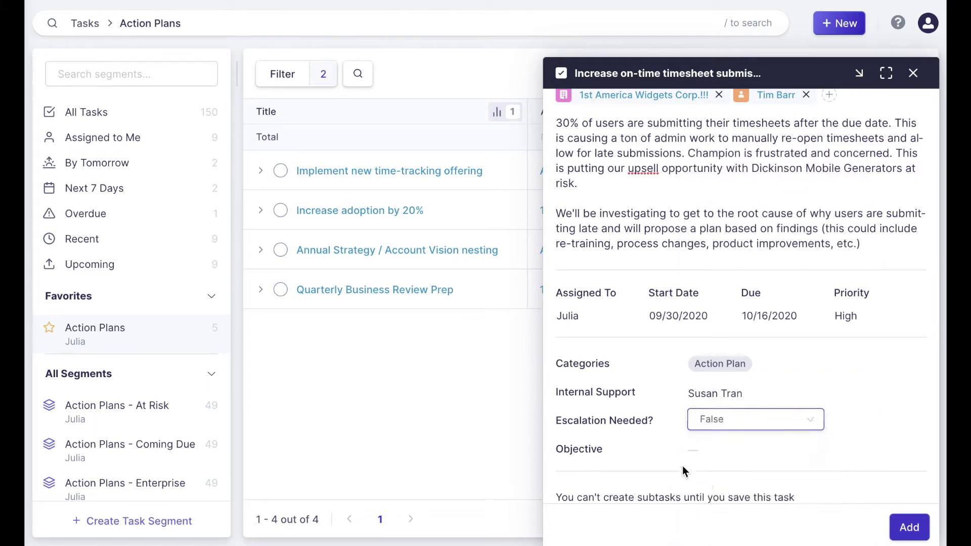
Set the Objective to 'Timesheet submission engagement'.
{"action": "left_click", "coordinate": [712, 450]}
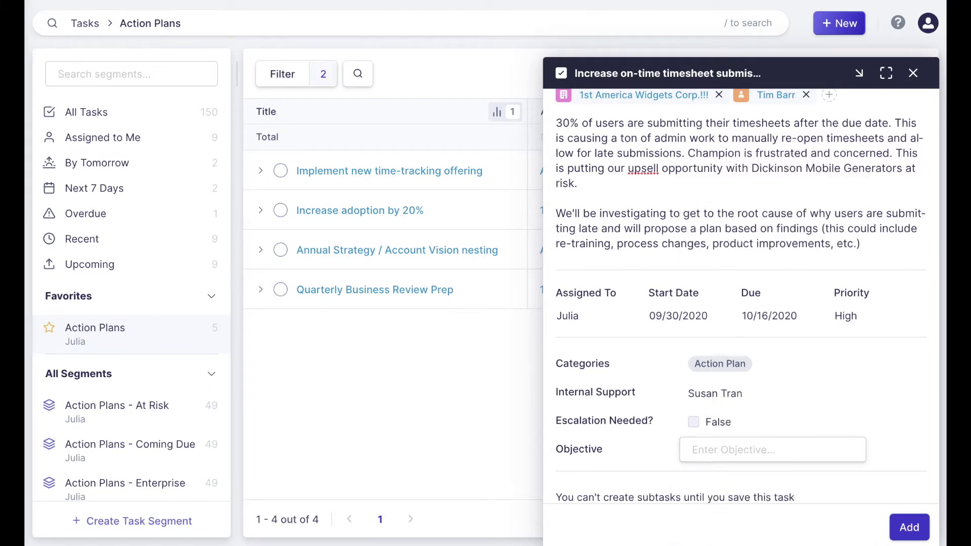
{"action": "left_click", "coordinate": [733, 446]}
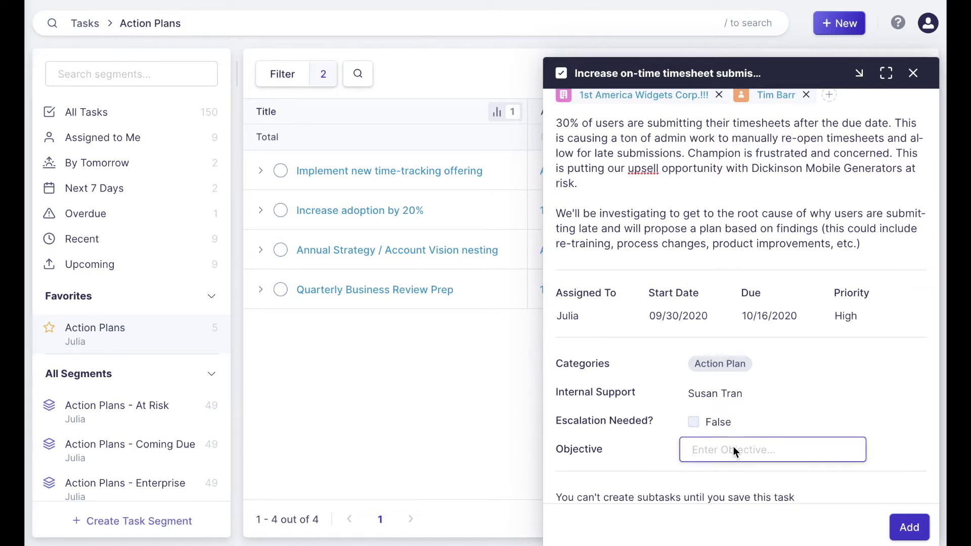
{"action": "key", "text": "ctrl+v"}
{"action": "left_click", "coordinate": [892, 463]}
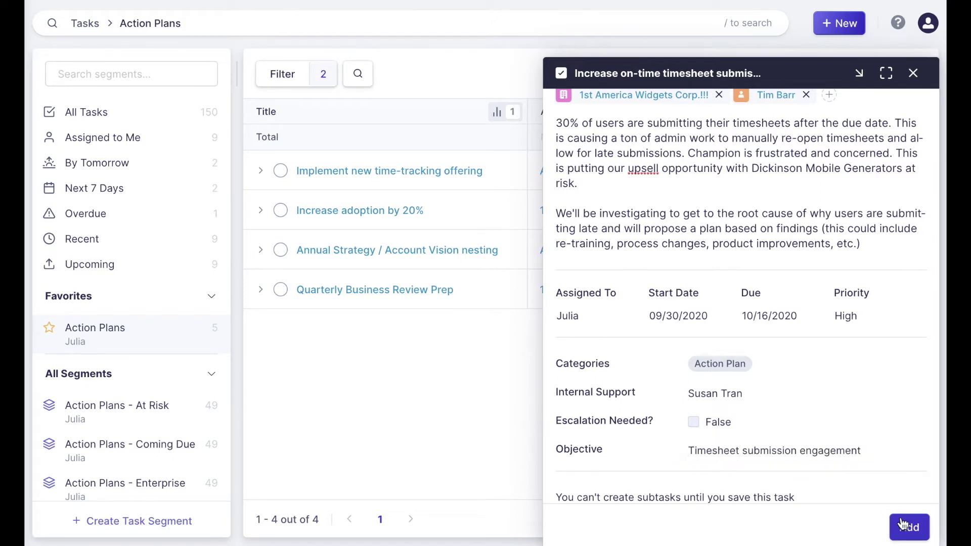
Save the new timesheet task.
{"action": "left_click", "coordinate": [909, 532]}
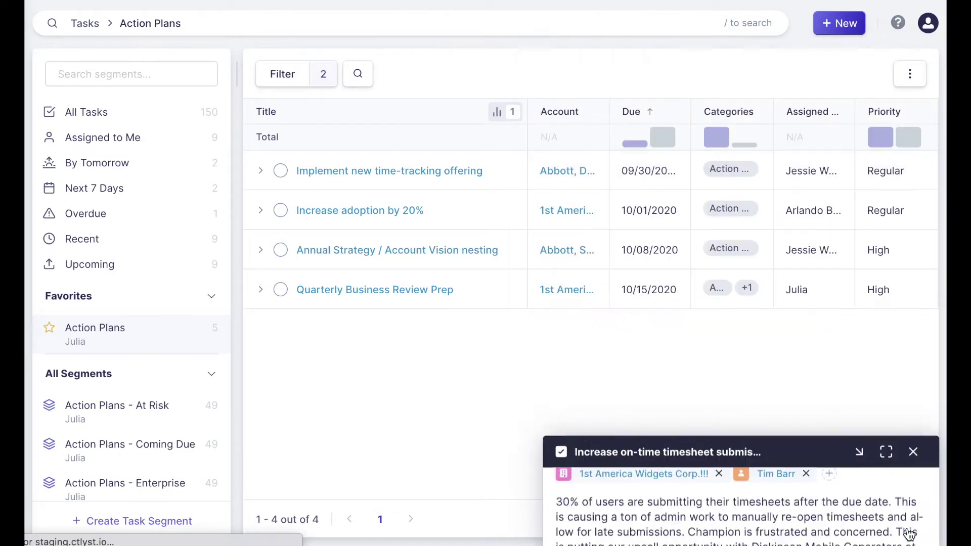
{"action": "scroll", "coordinate": [858, 329], "scroll_direction": "down", "scroll_amount": 1}
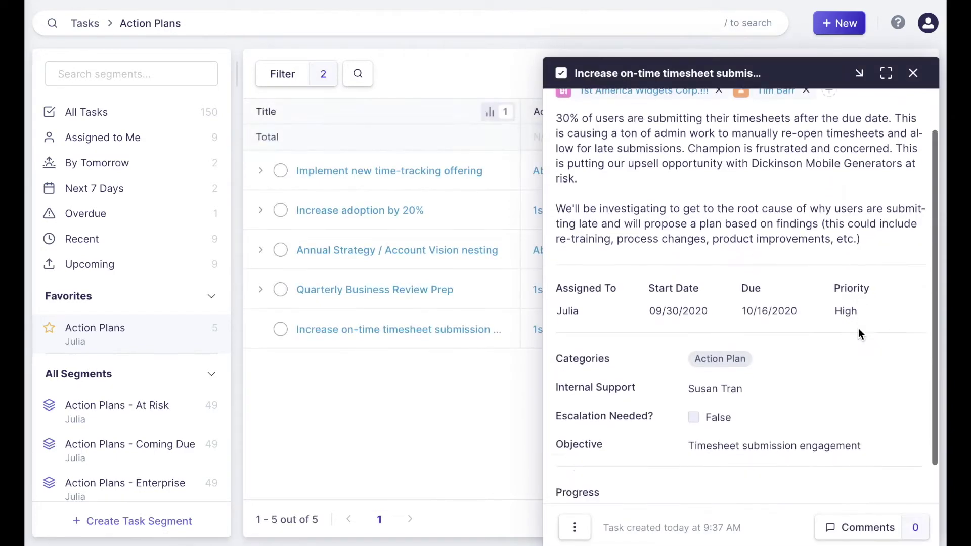
{"action": "scroll", "coordinate": [860, 333], "scroll_direction": "up", "scroll_amount": 1}
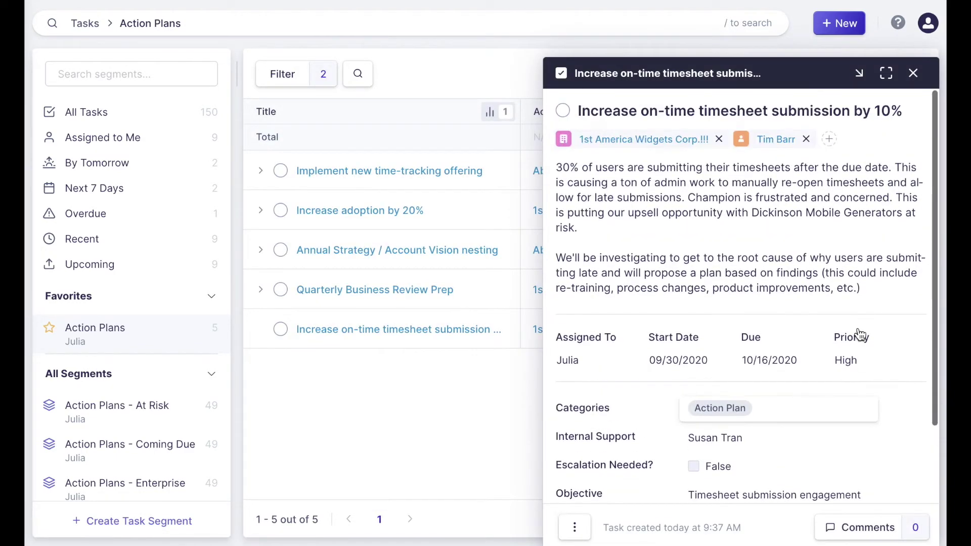
{"action": "scroll", "coordinate": [860, 332], "scroll_direction": "down", "scroll_amount": 3}
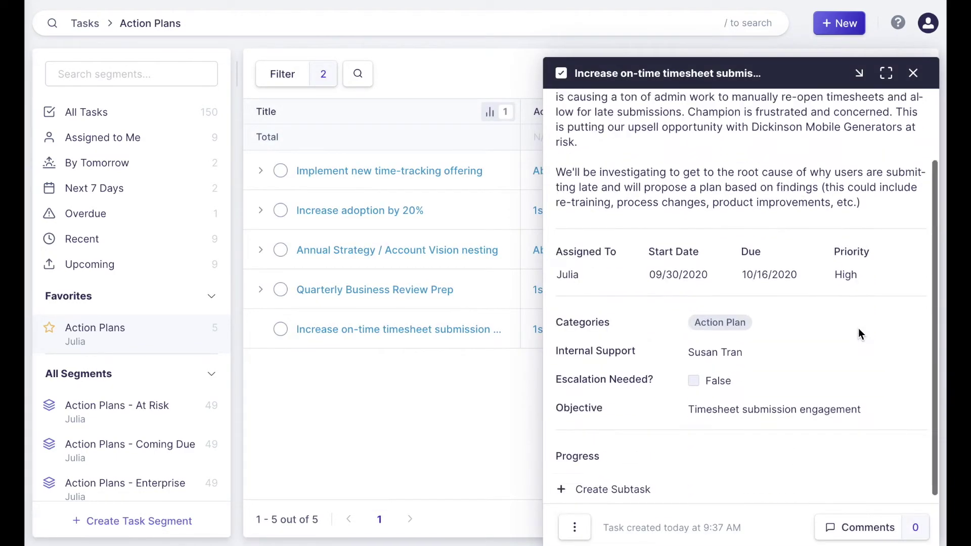
Start a subtask titled 'Late submission user interviews' and paste in its description.
{"action": "left_click", "coordinate": [617, 482]}
{"action": "left_click", "coordinate": [602, 142]}
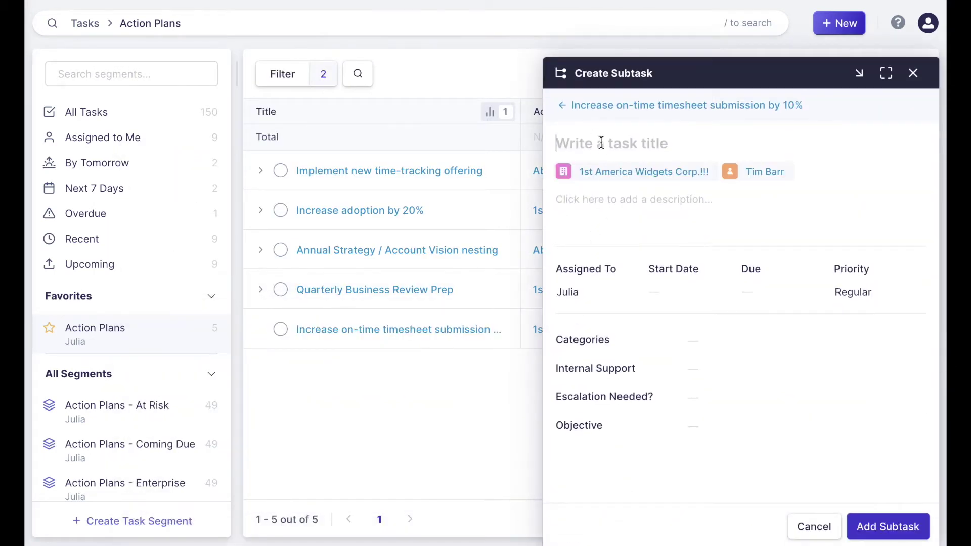
{"action": "type", "text": "Late submission user interviews"}
{"action": "left_click", "coordinate": [622, 199]}
{"action": "type", "text": "Let's interview members of the team to understand what's driving the late submissions and get these insights back to our internal team."}
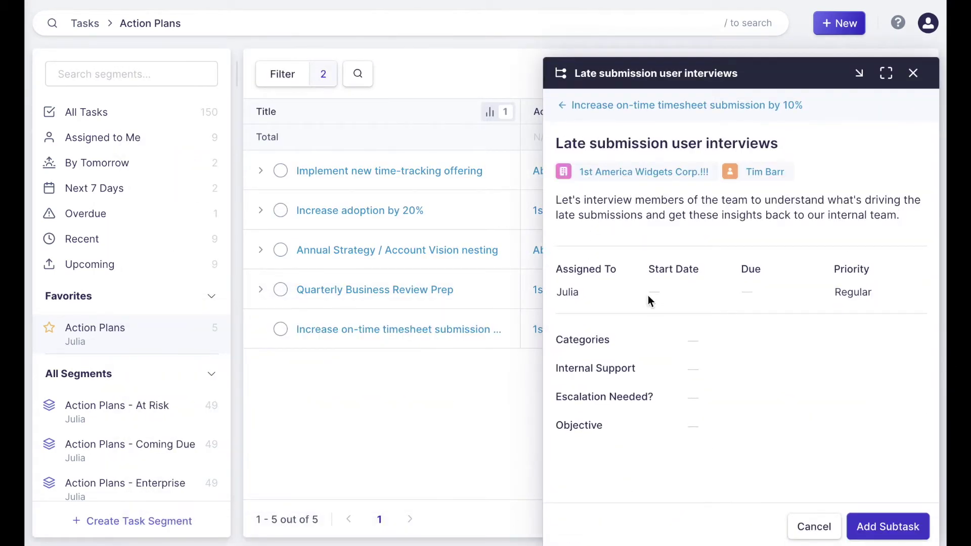
Give the subtask dates 10/01/2020–10/08/2020 and the Action Plan category, then add it.
{"action": "left_click", "coordinate": [654, 293]}
{"action": "left_click", "coordinate": [803, 488]}
{"action": "left_click", "coordinate": [746, 291]}
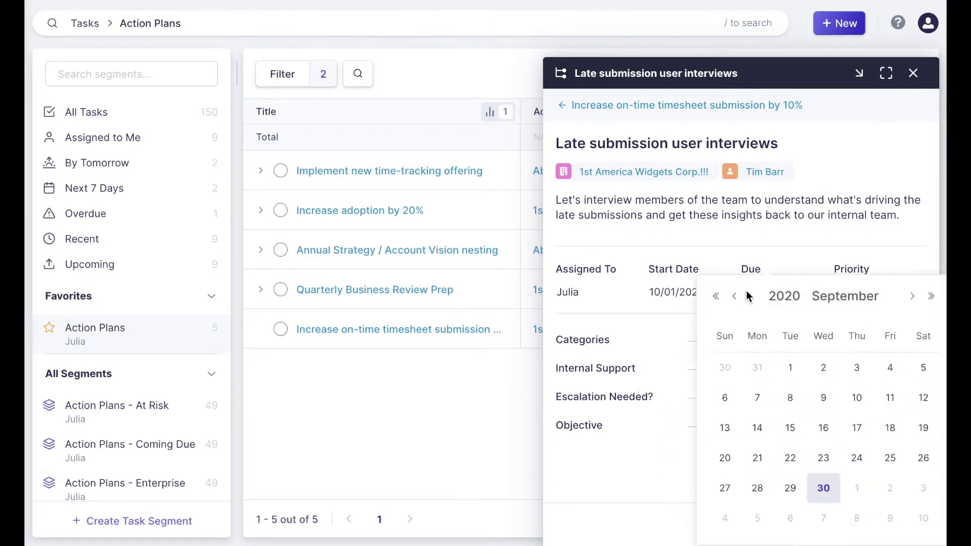
{"action": "left_click", "coordinate": [859, 522]}
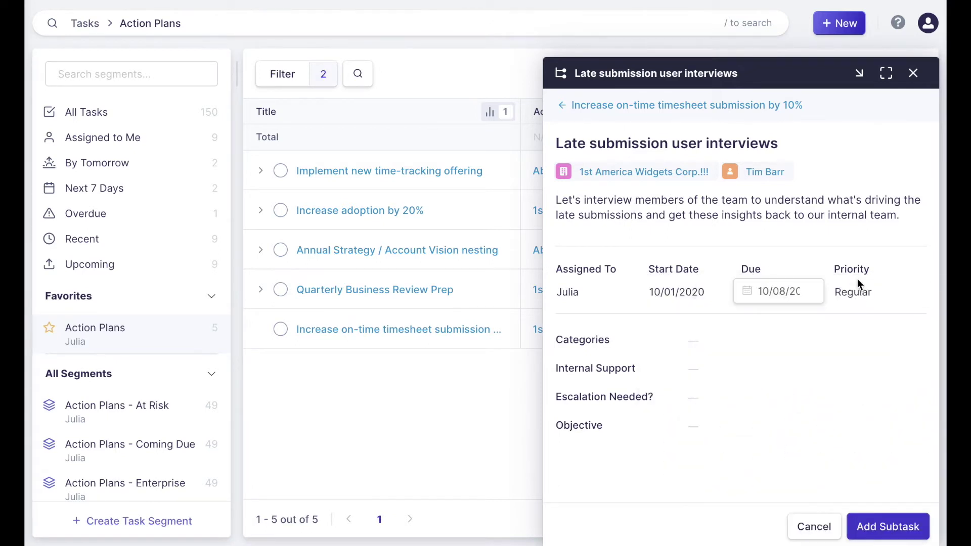
{"action": "left_click", "coordinate": [711, 340]}
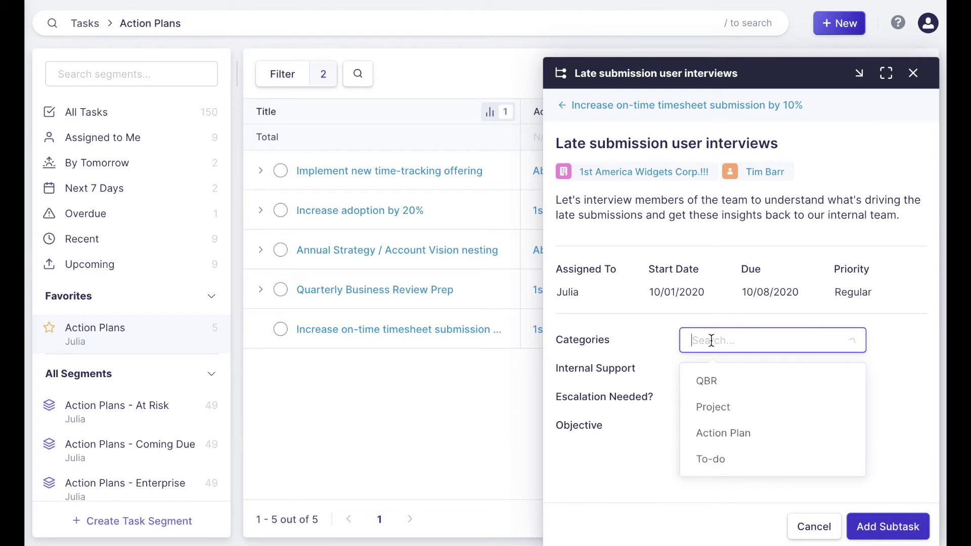
{"action": "left_click", "coordinate": [735, 440]}
{"action": "left_click", "coordinate": [611, 457]}
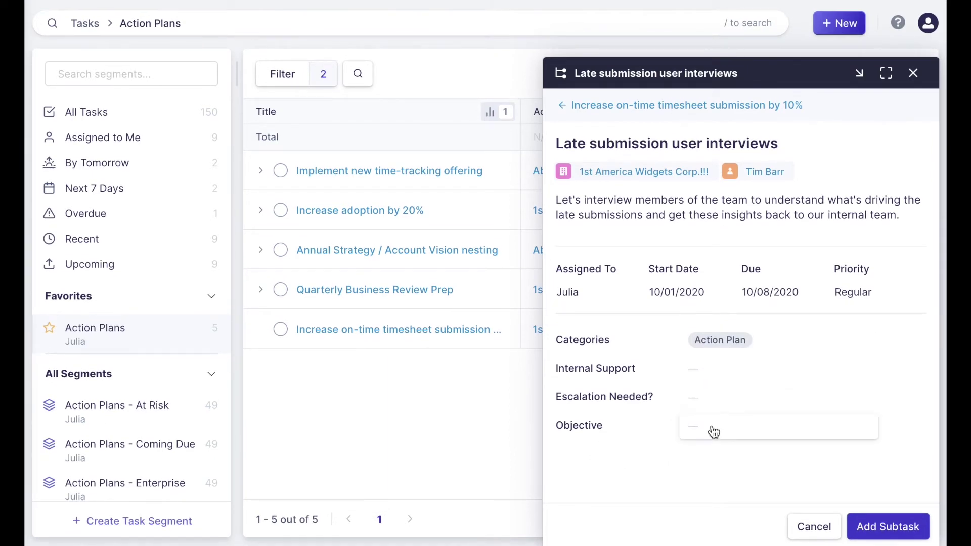
{"action": "left_click", "coordinate": [883, 532]}
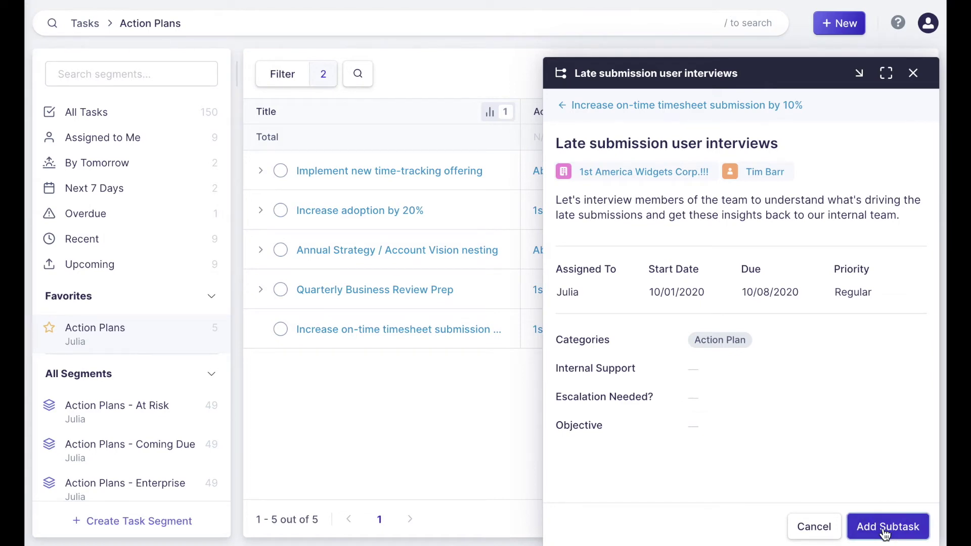
Reassign the first subtask to the internal support contact.
{"action": "scroll", "coordinate": [841, 354], "scroll_direction": "down", "scroll_amount": 5}
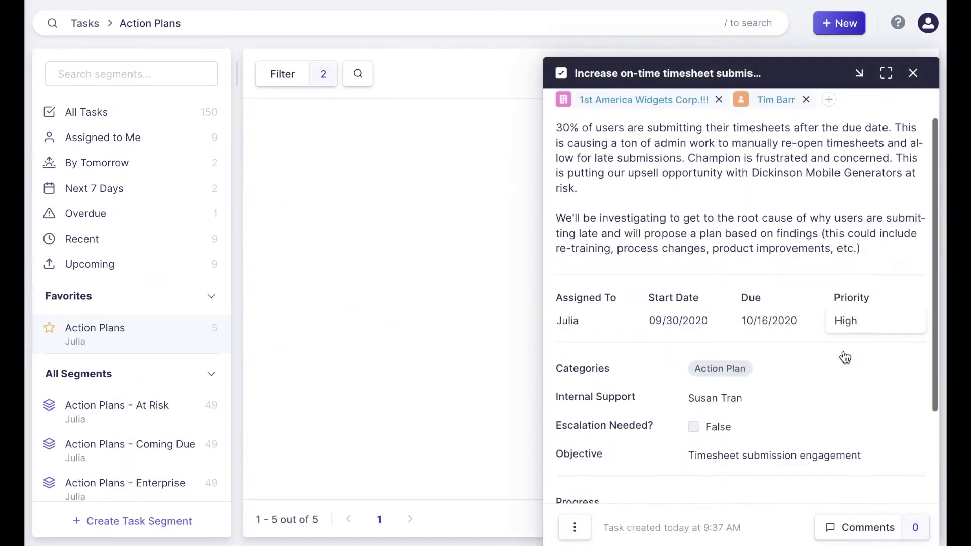
{"action": "left_click", "coordinate": [773, 447]}
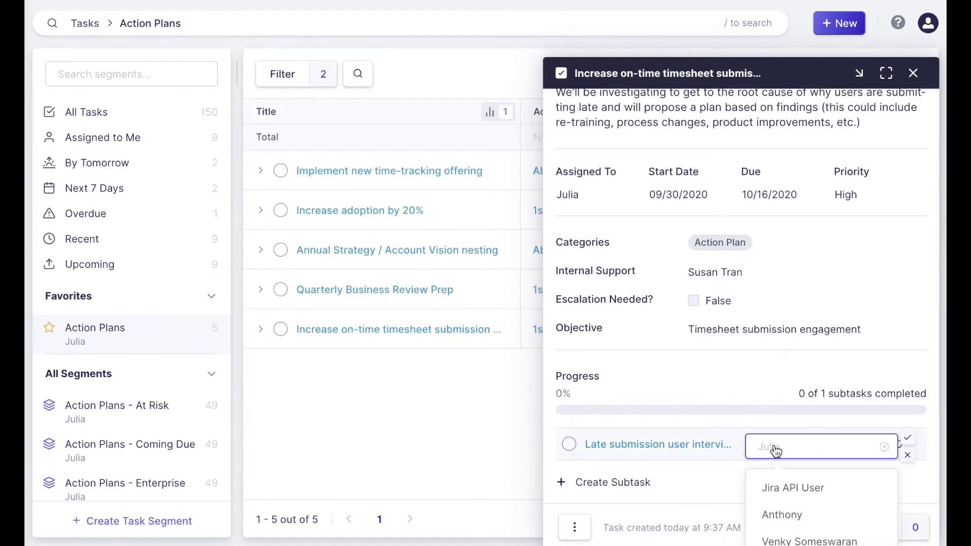
{"action": "left_click", "coordinate": [776, 451]}
{"action": "type", "text": "sus"}
{"action": "left_click", "coordinate": [789, 488]}
{"action": "left_click", "coordinate": [767, 478]}
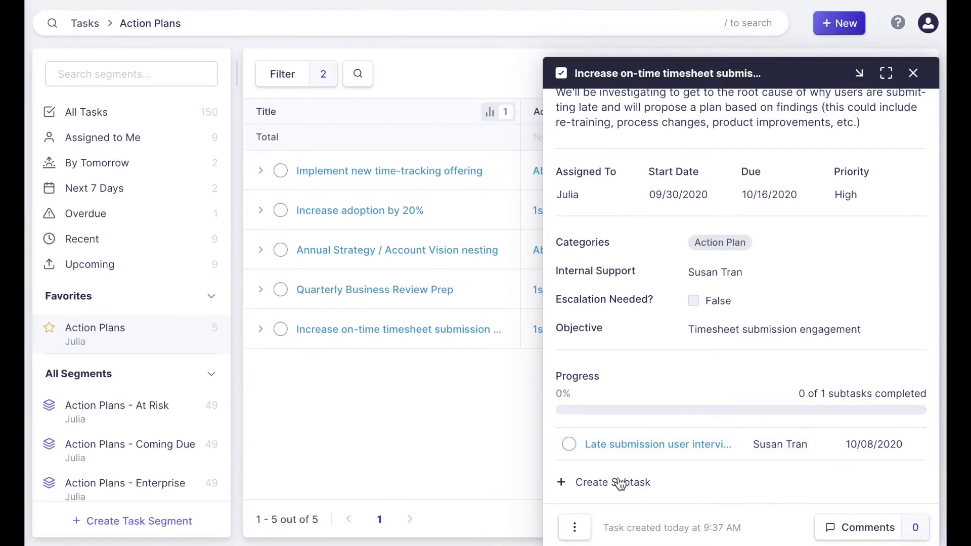
Create a second subtask 'Implement new reminder process with HR' running 10/08–10/15/2020.
{"action": "left_click", "coordinate": [618, 482]}
{"action": "left_click", "coordinate": [605, 144]}
{"action": "type", "text": "Implement new reminder process with HR"}
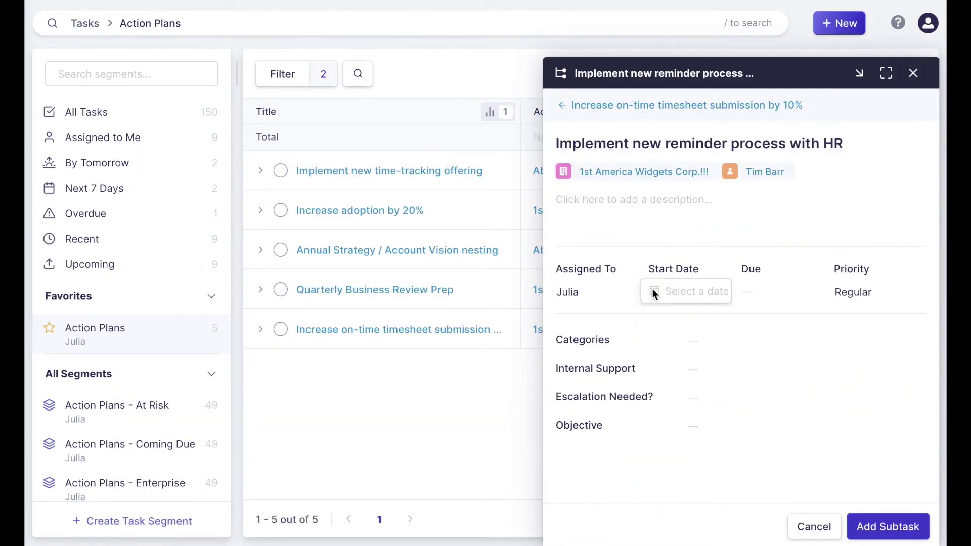
{"action": "left_click", "coordinate": [663, 292]}
{"action": "left_click", "coordinate": [802, 399]}
{"action": "left_click", "coordinate": [757, 293]}
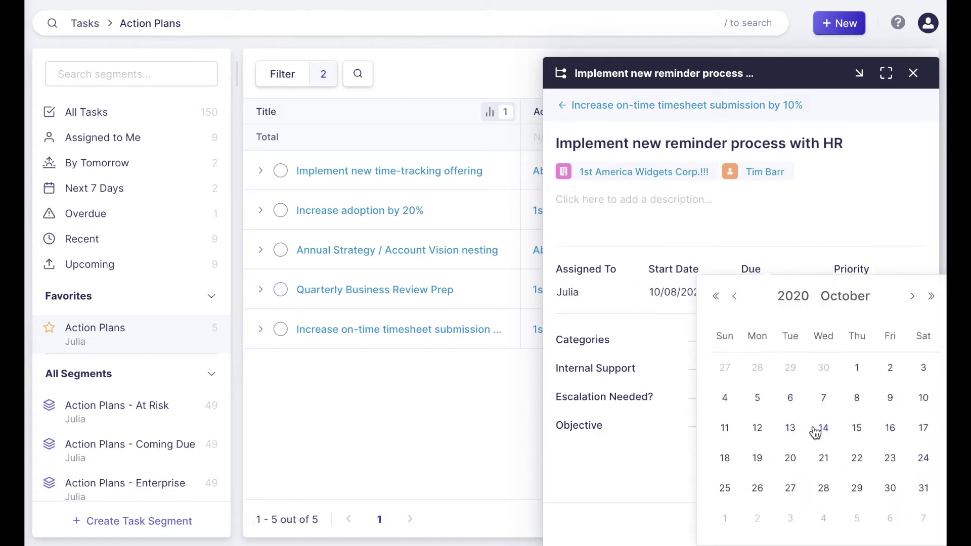
{"action": "left_click", "coordinate": [856, 426]}
Tag the second subtask with the Action Plan category and add it.
{"action": "left_click", "coordinate": [700, 341]}
{"action": "left_click", "coordinate": [737, 447]}
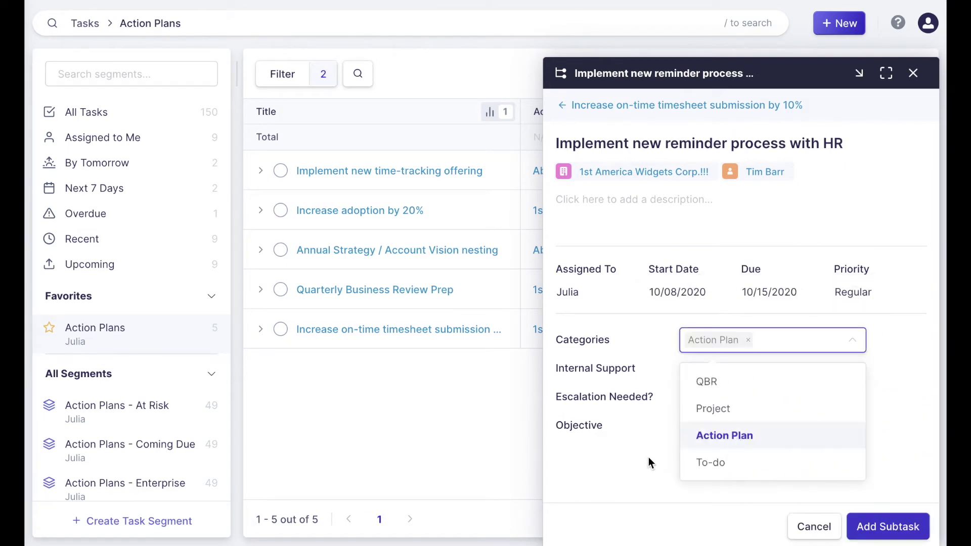
{"action": "left_click", "coordinate": [648, 460]}
{"action": "left_click", "coordinate": [890, 526]}
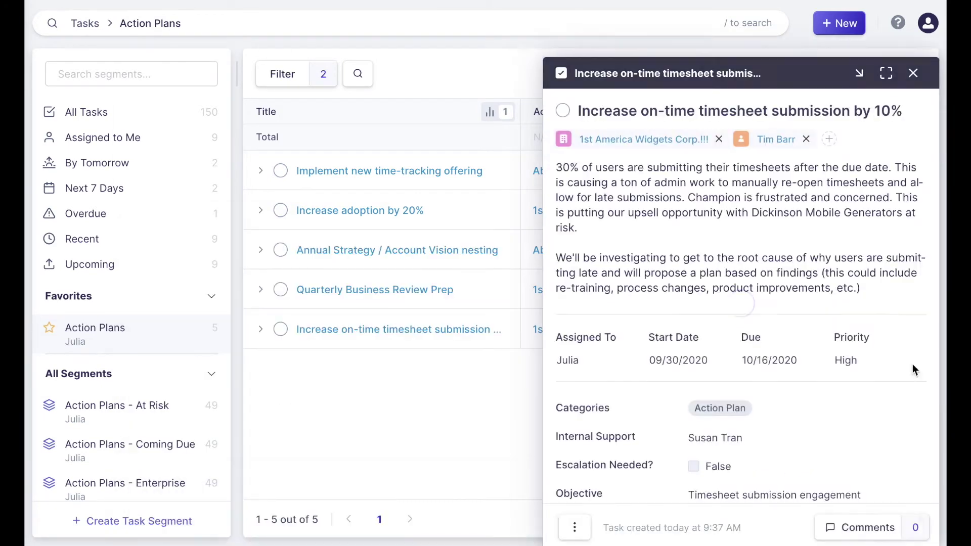
{"action": "scroll", "coordinate": [817, 341], "scroll_direction": "down", "scroll_amount": 4}
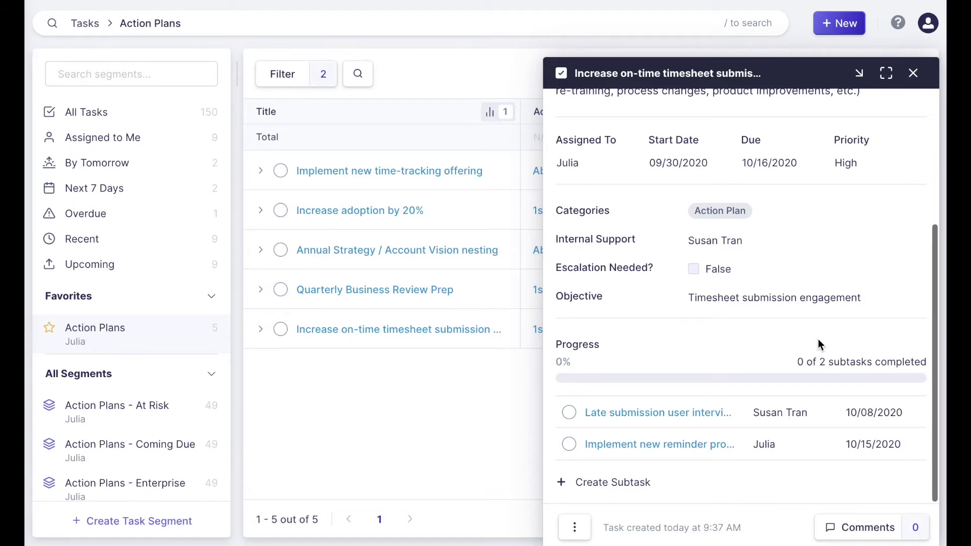
{"action": "scroll", "coordinate": [820, 343], "scroll_direction": "up", "scroll_amount": 5}
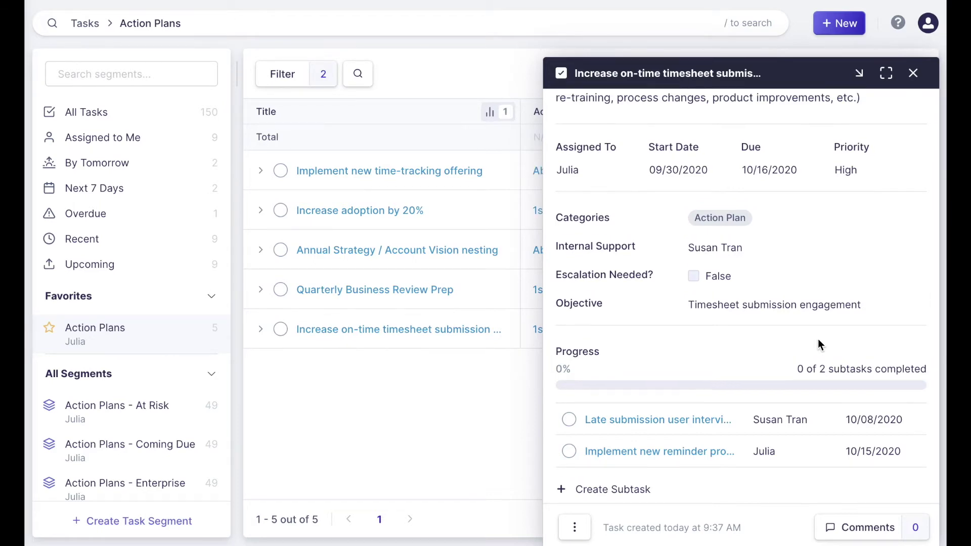
Post a reply mentioning a colleague: 'that's great! Want to discuss our options with reminders' plus a grinning emoji.
{"action": "left_click", "coordinate": [863, 528]}
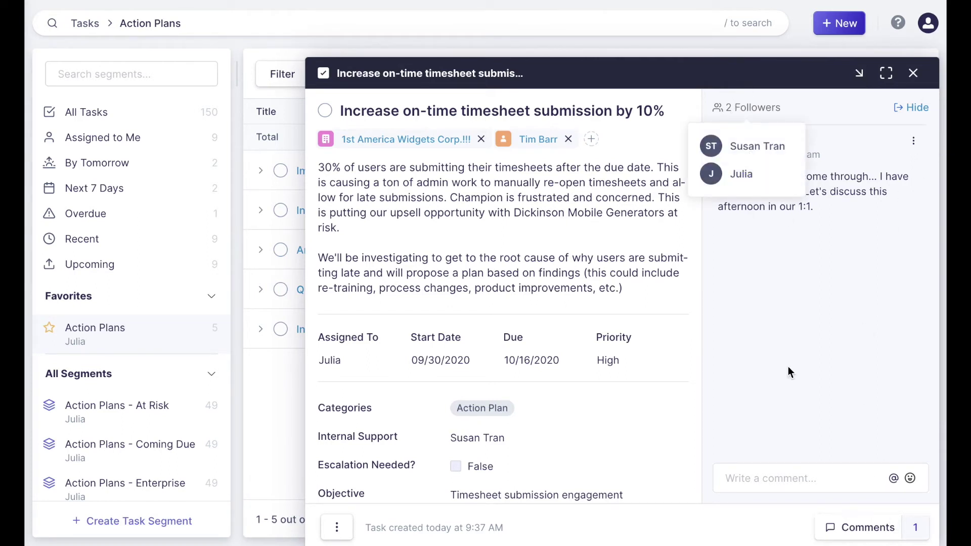
{"action": "type", "text": "@"}
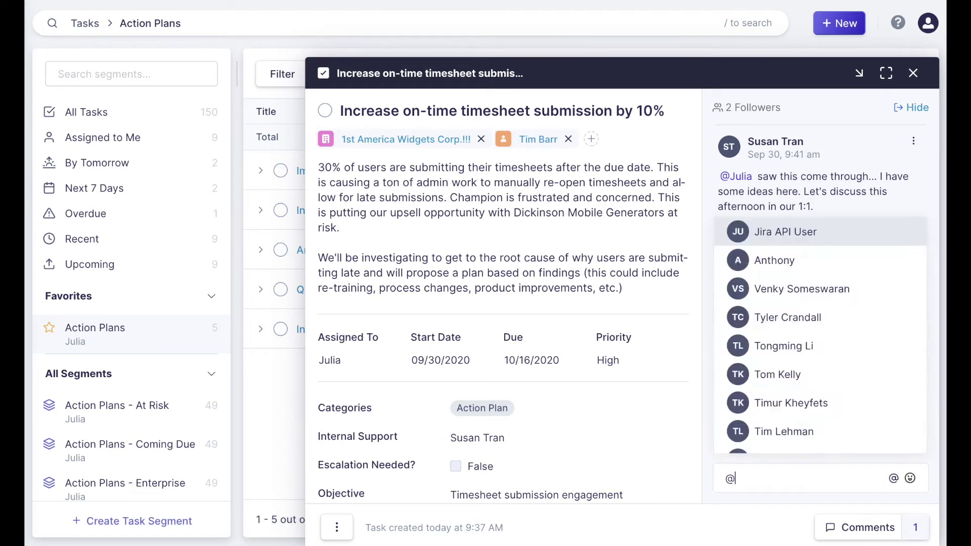
{"action": "type", "text": "Su"}
{"action": "key", "text": "Return"}
{"action": "type", "text": "that's great"}
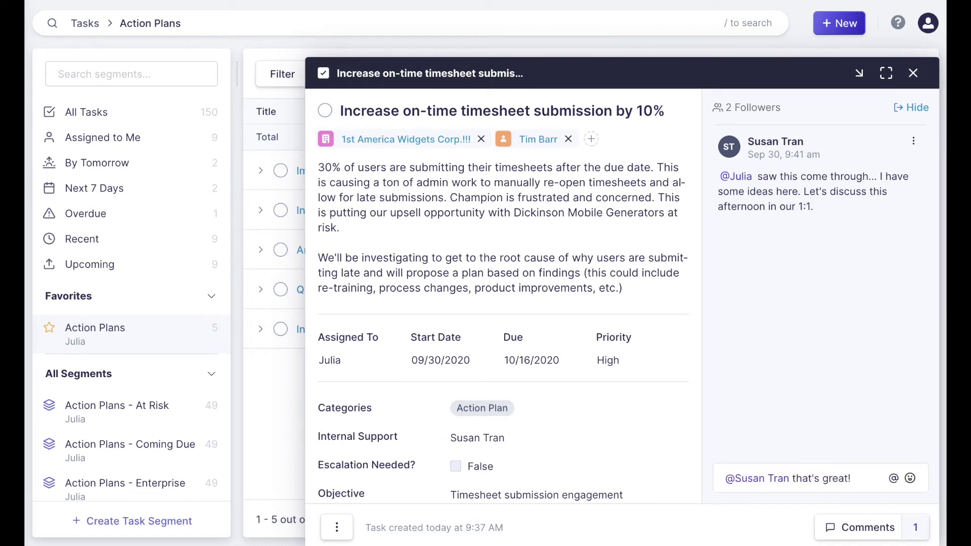
{"action": "type", "text": "! Want to discuss our options"}
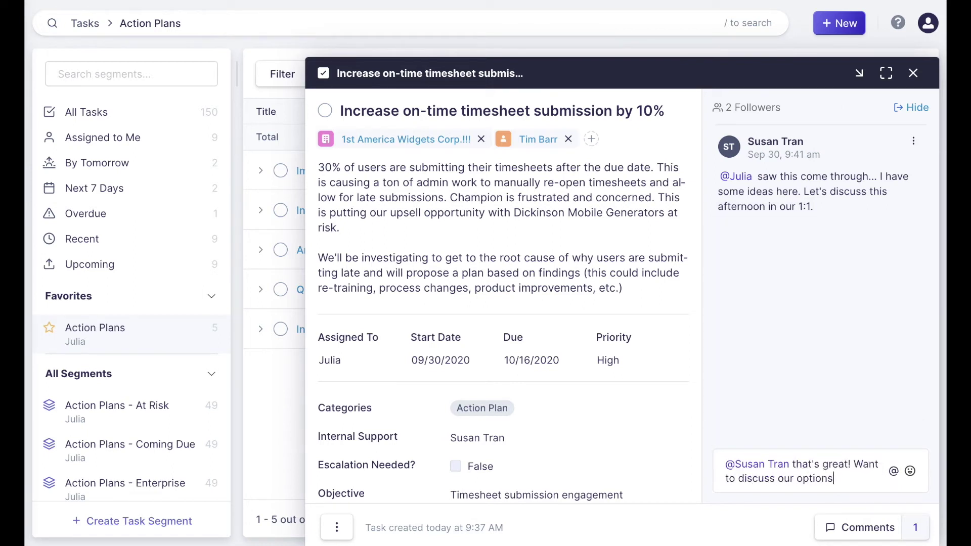
{"action": "type", "text": " with reminders"}
{"action": "left_click", "coordinate": [910, 464]}
{"action": "left_click", "coordinate": [732, 273]}
{"action": "key", "text": "Return"}
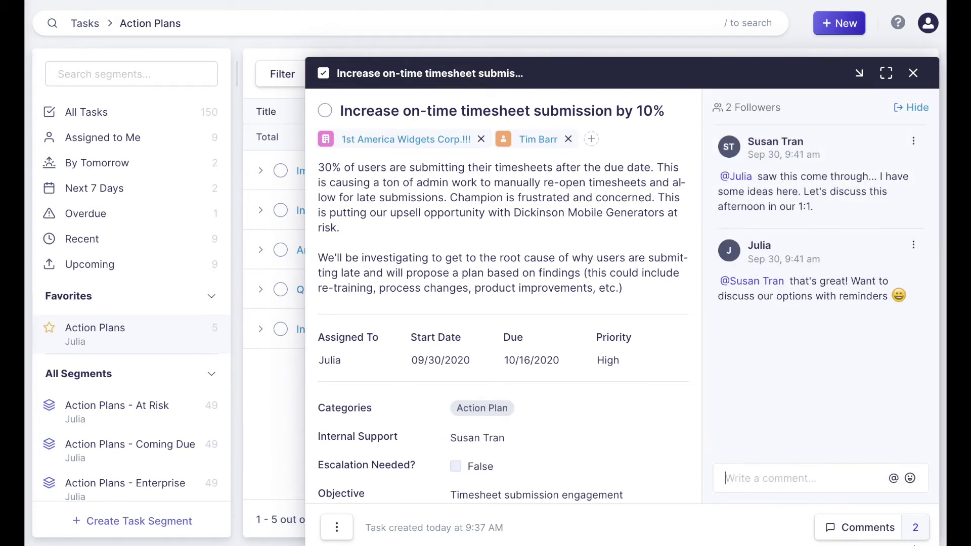
{"action": "left_click", "coordinate": [914, 112]}
Mark 'Late submission user interviews' complete, bringing the task to 50% progress.
{"action": "left_click", "coordinate": [866, 526]}
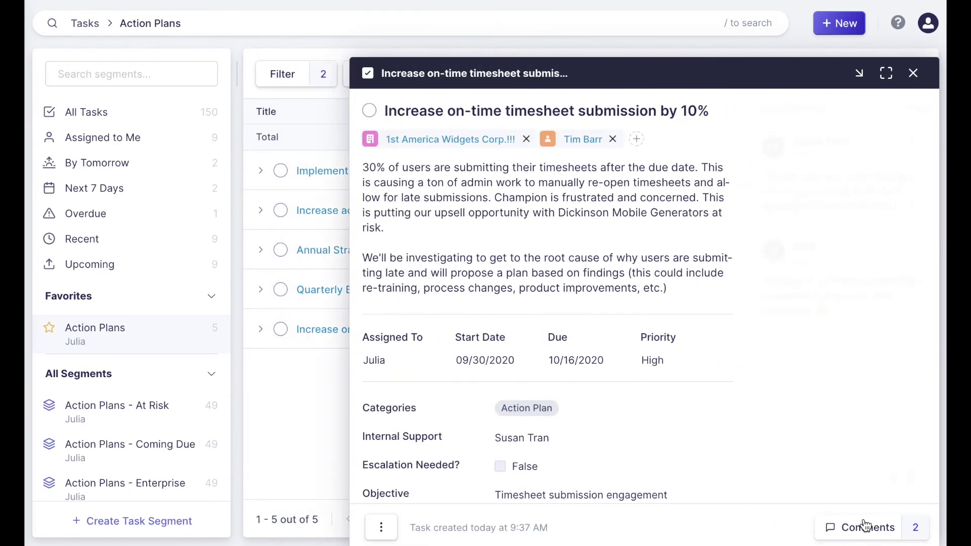
{"action": "left_click", "coordinate": [866, 528]}
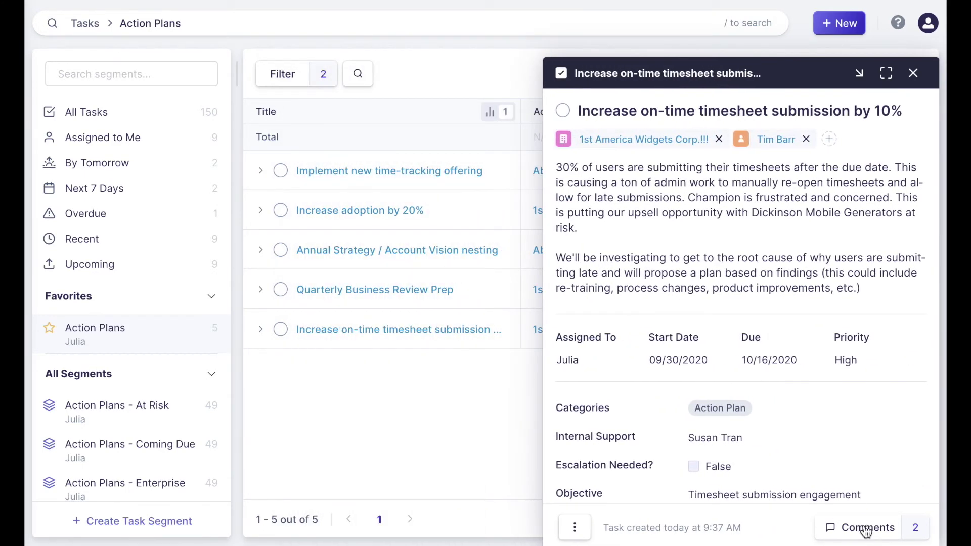
{"action": "scroll", "coordinate": [841, 405], "scroll_direction": "down", "scroll_amount": 4}
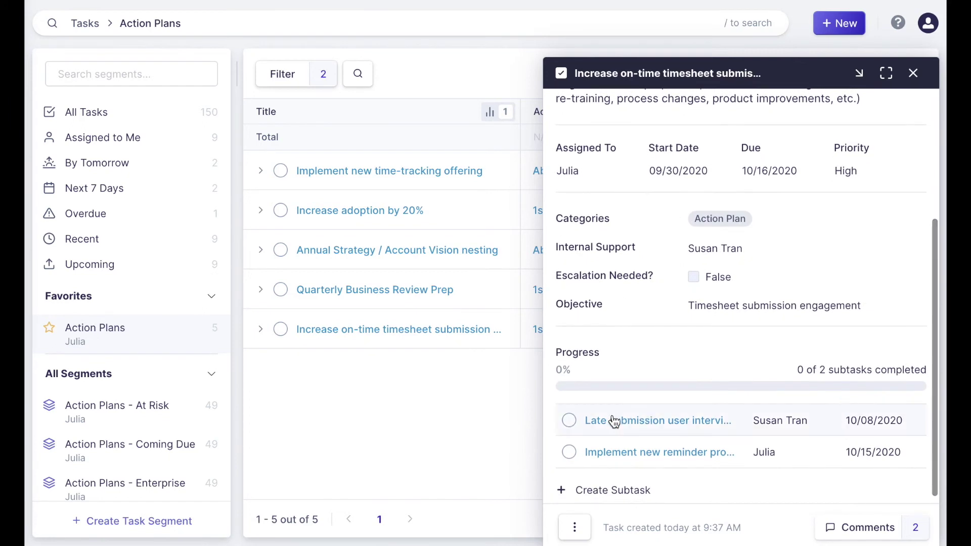
{"action": "left_click", "coordinate": [569, 420]}
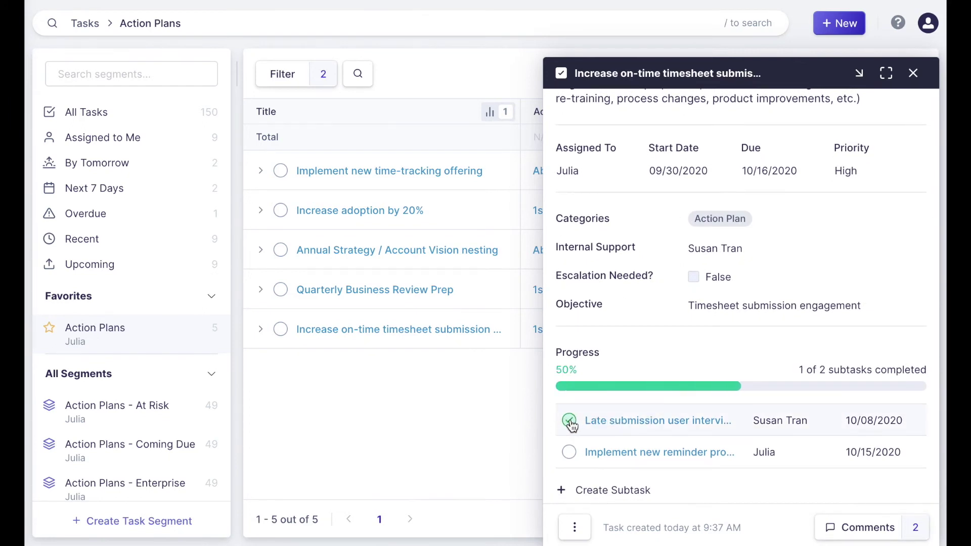
{"action": "scroll", "coordinate": [716, 419], "scroll_direction": "down", "scroll_amount": 1}
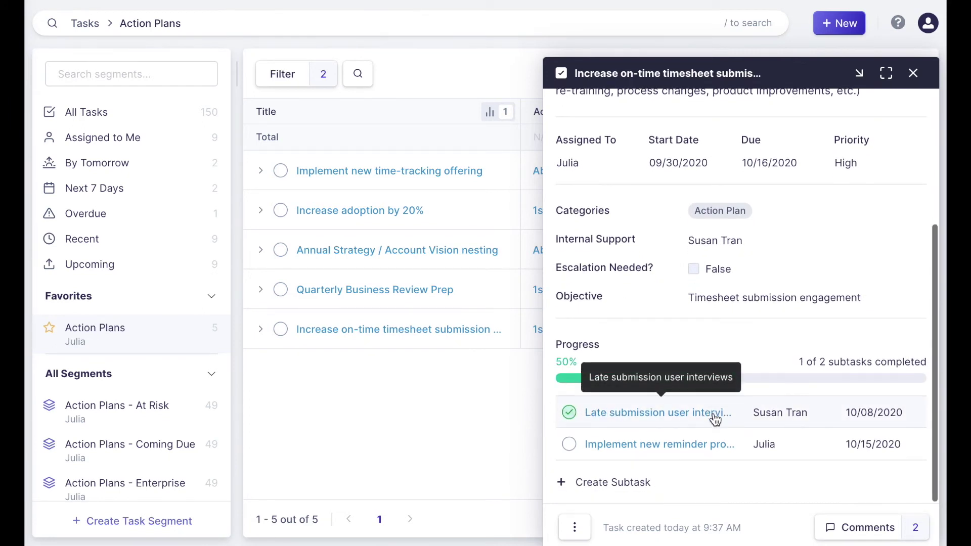
On the reminder subtask, comment mentioning a colleague: 'want to hear your thoughts on an email reminder... LoE?'.
{"action": "left_click", "coordinate": [699, 446]}
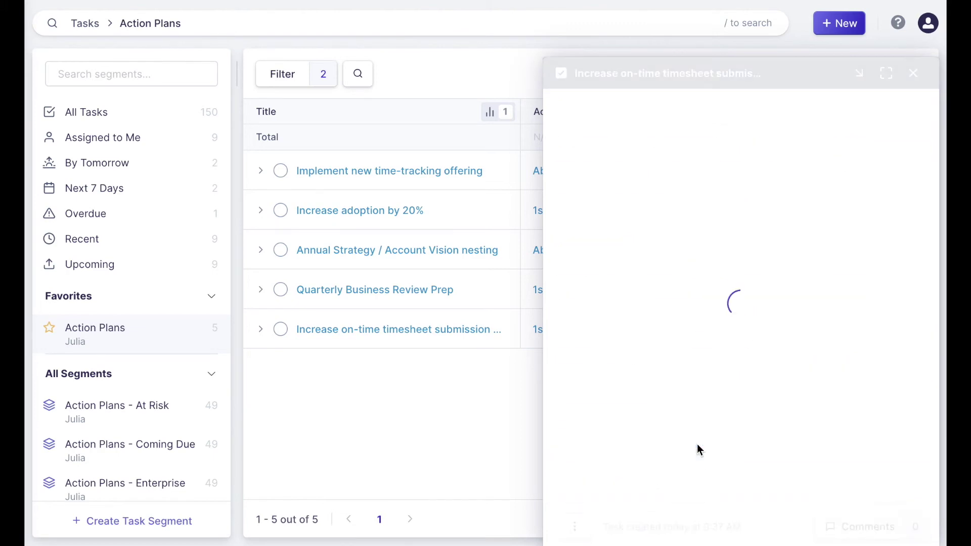
{"action": "left_click", "coordinate": [871, 529]}
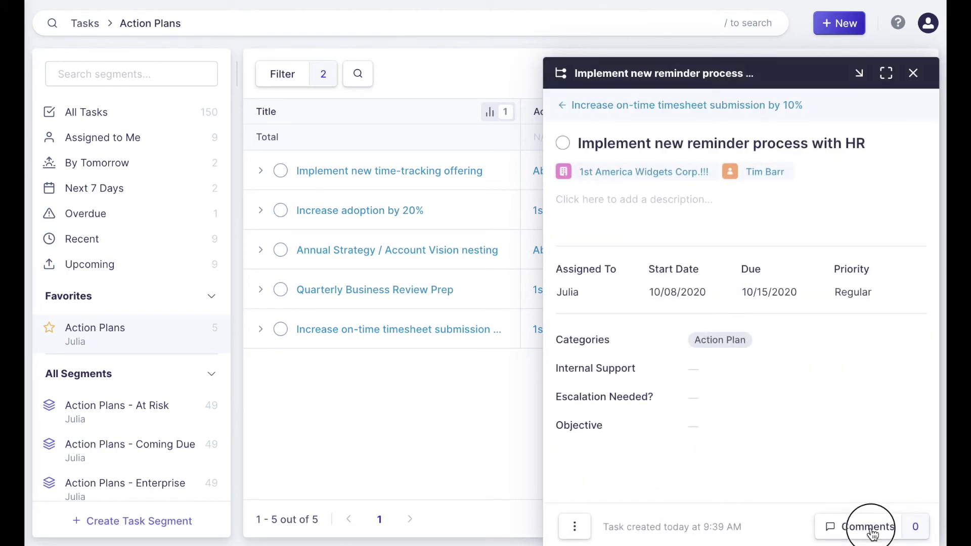
{"action": "left_click", "coordinate": [839, 481]}
{"action": "type", "text": "@li"}
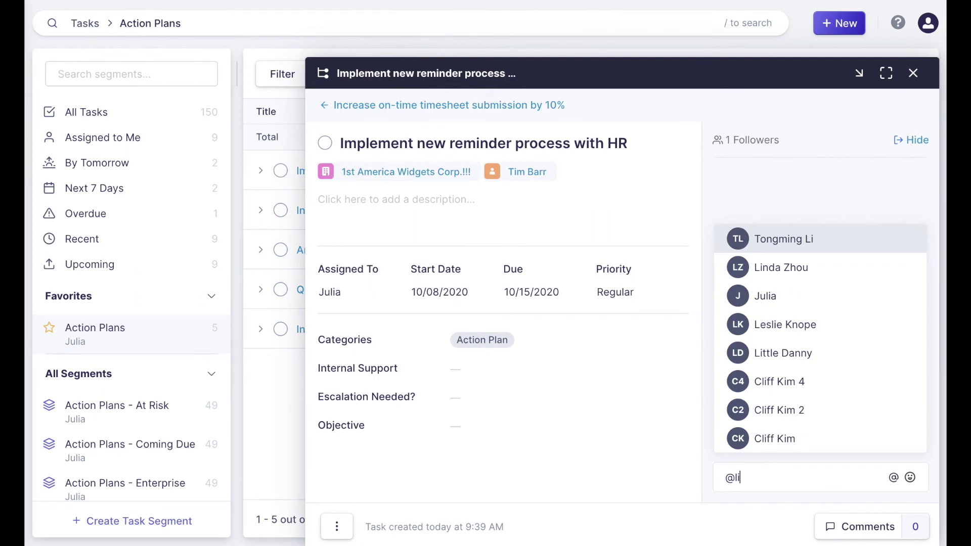
{"action": "key", "text": "Down"}
{"action": "key", "text": "Return"}
{"action": "type", "text": "want to hear "}
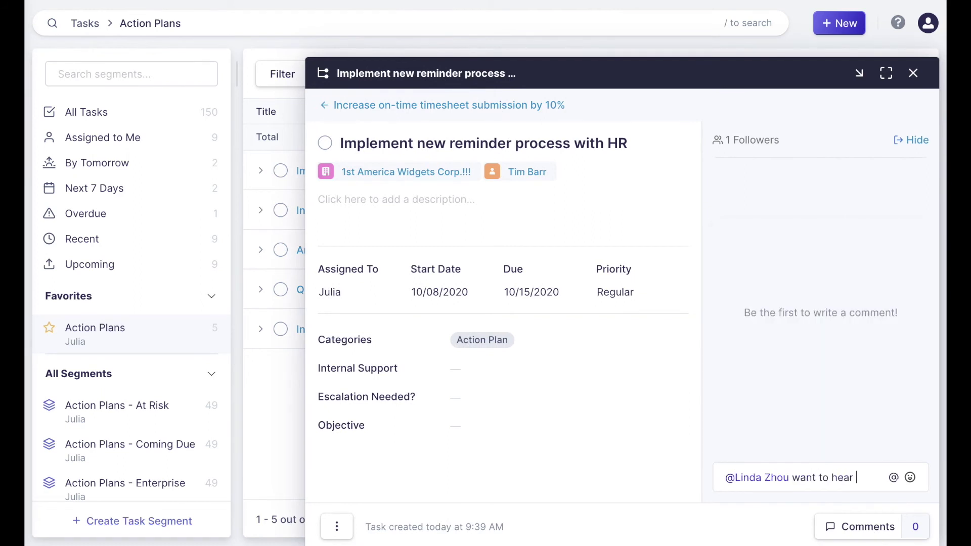
{"action": "type", "text": "your thoughts on an email r"}
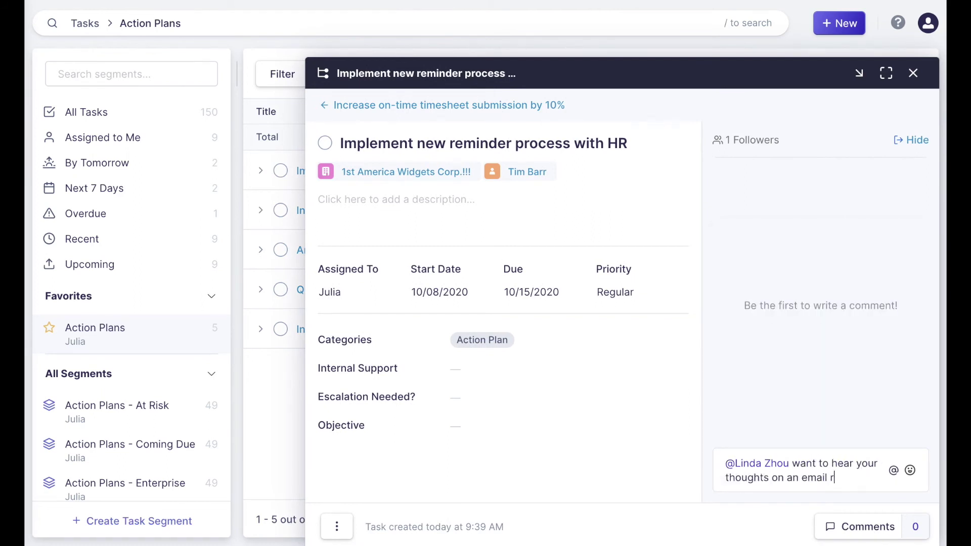
{"action": "type", "text": "eminder... LoE?"}
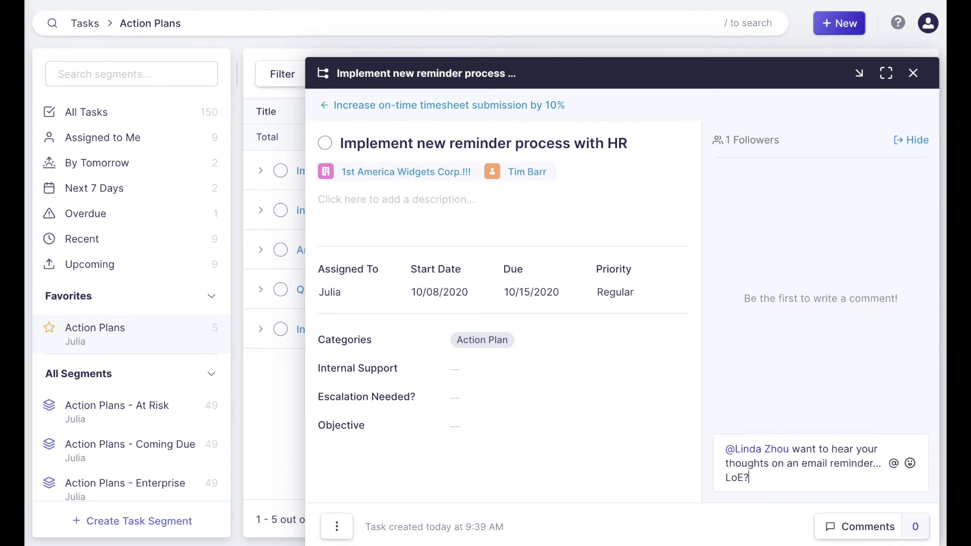
{"action": "key", "text": "Return"}
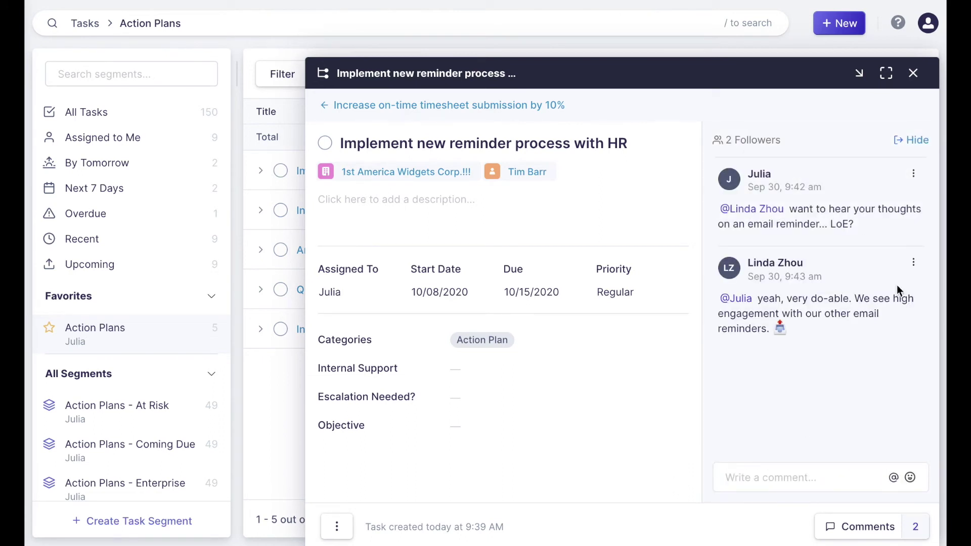
{"action": "left_click", "coordinate": [741, 148]}
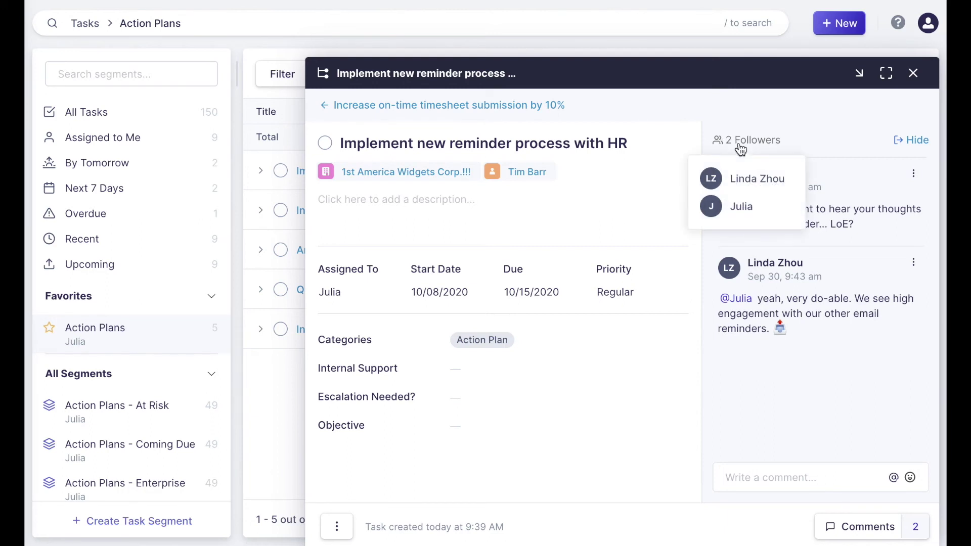
{"action": "left_click", "coordinate": [856, 530]}
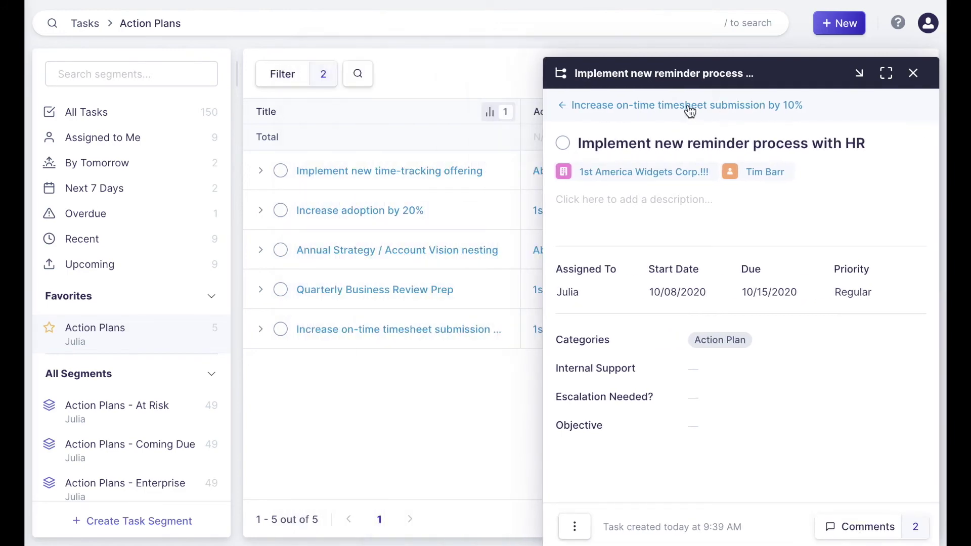
View the parent timesheet submission task's details, then close the task panel.
{"action": "left_click", "coordinate": [690, 108]}
{"action": "scroll", "coordinate": [779, 349], "scroll_direction": "down", "scroll_amount": 4}
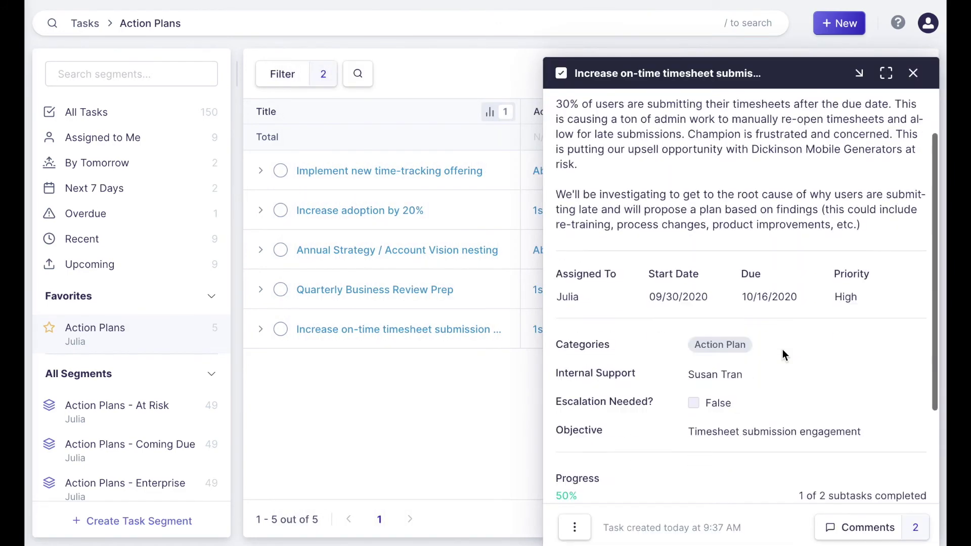
{"action": "scroll", "coordinate": [747, 450], "scroll_direction": "up", "scroll_amount": 4}
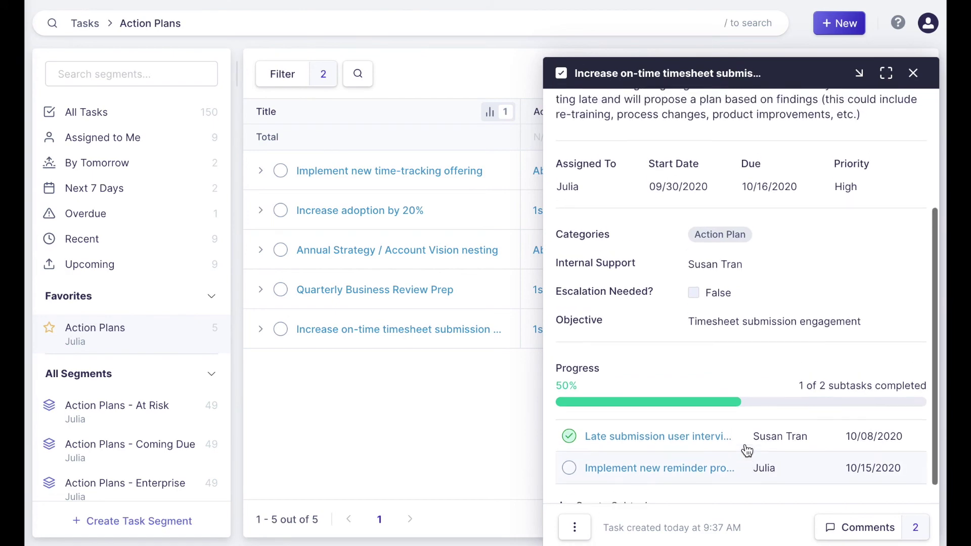
{"action": "left_click", "coordinate": [914, 75]}
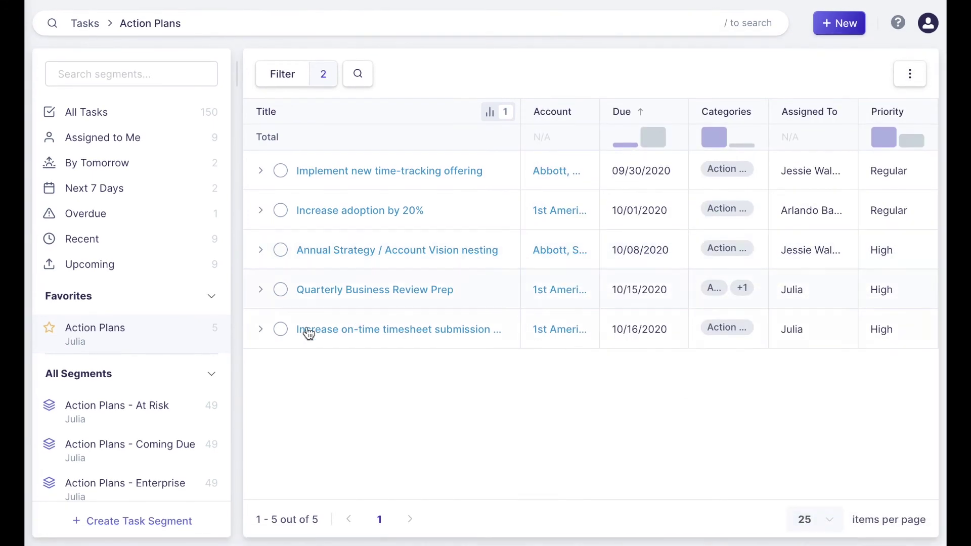
Expand the timesheet and Quarterly Business Review Prep tasks to show their subtasks.
{"action": "left_click", "coordinate": [261, 331]}
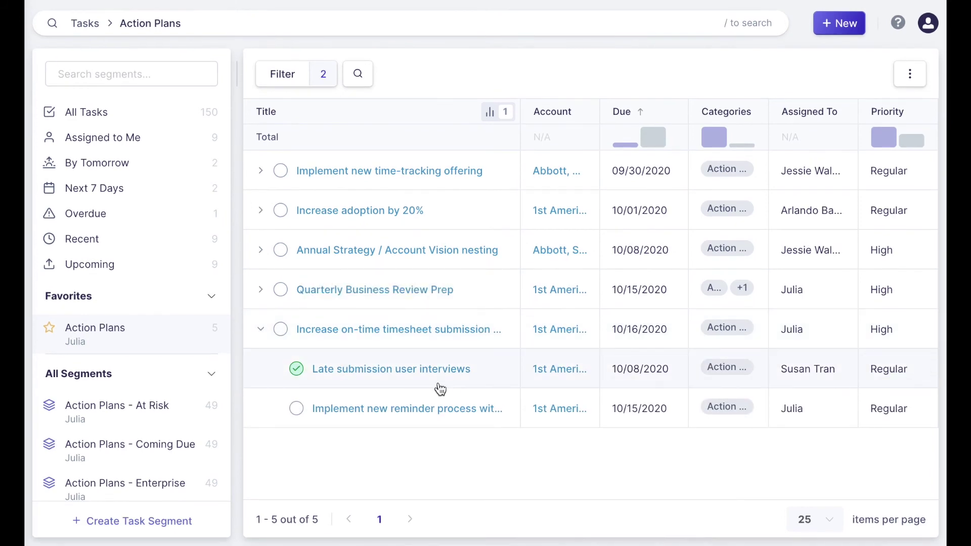
{"action": "left_click", "coordinate": [261, 291]}
{"action": "scroll", "coordinate": [430, 317], "scroll_direction": "down", "scroll_amount": 1}
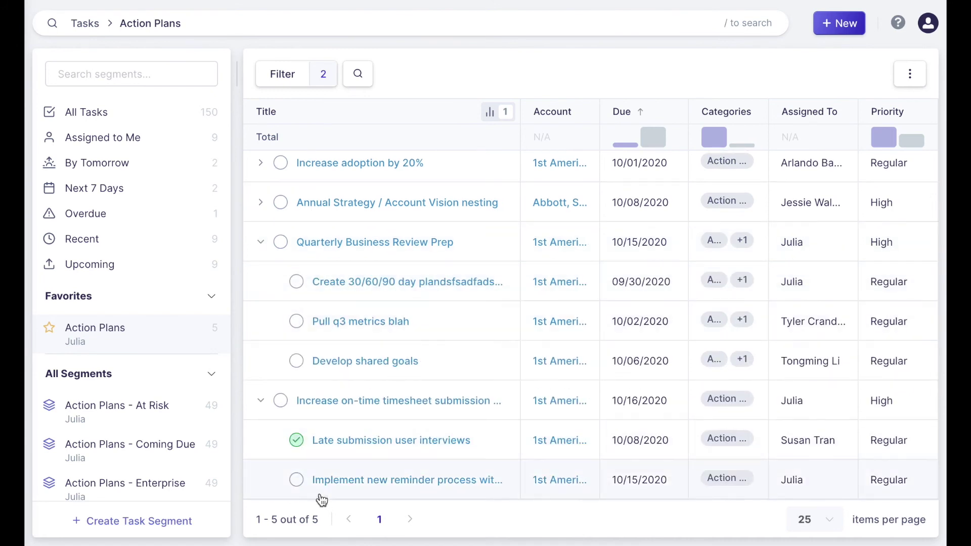
{"action": "left_click", "coordinate": [297, 479]}
{"action": "scroll", "coordinate": [579, 468], "scroll_direction": "up", "scroll_amount": 1}
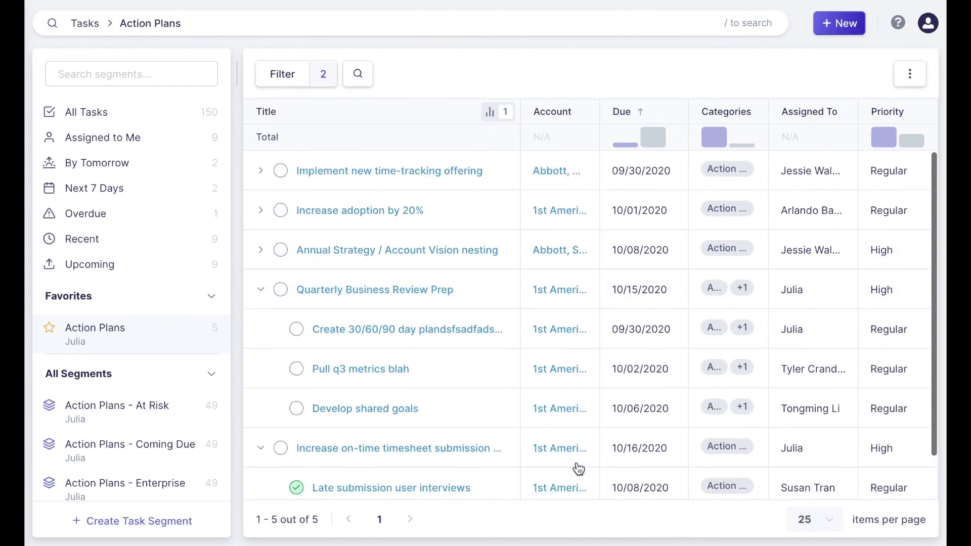
Include subtasks in the Action Plans list and widen the Title column to show full titles.
{"action": "left_click", "coordinate": [288, 81]}
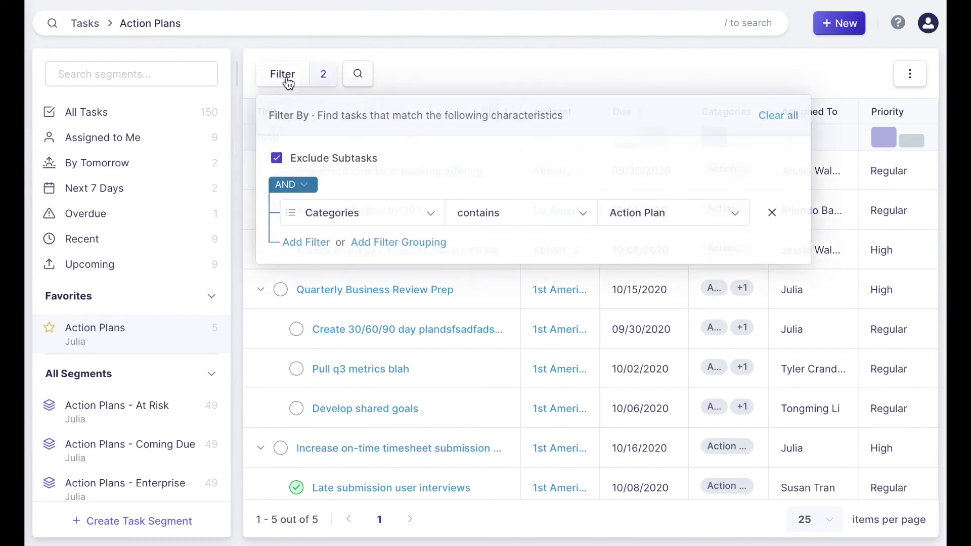
{"action": "left_click", "coordinate": [278, 161]}
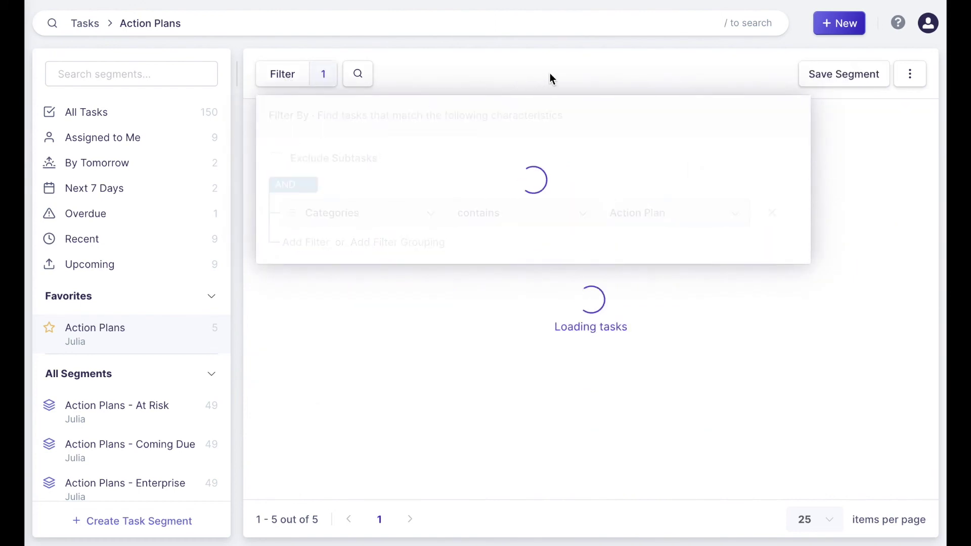
{"action": "left_click", "coordinate": [453, 301]}
{"action": "scroll", "coordinate": [453, 304], "scroll_direction": "down", "scroll_amount": 3}
{"action": "scroll", "coordinate": [453, 303], "scroll_direction": "down", "scroll_amount": 2}
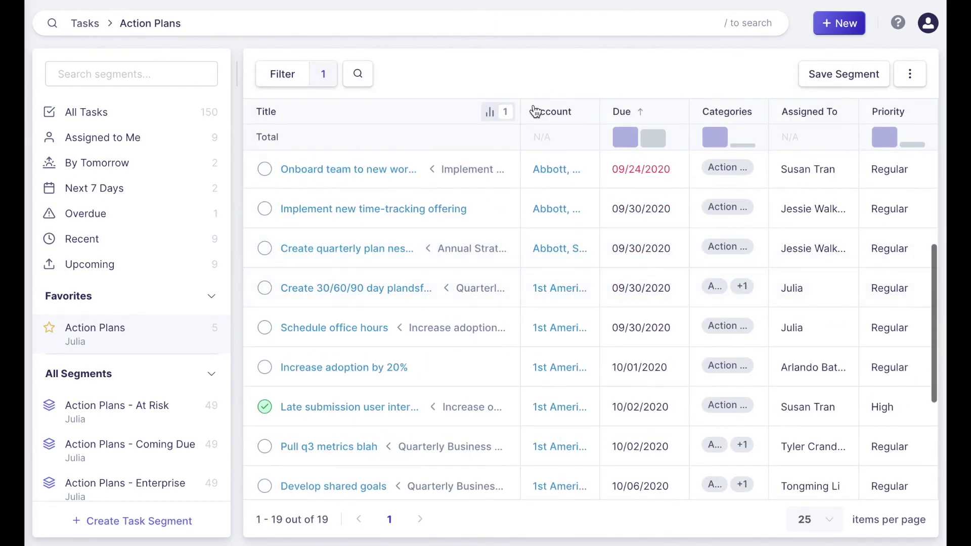
{"action": "left_click_drag", "start_coordinate": [518, 102], "coordinate": [653, 106]}
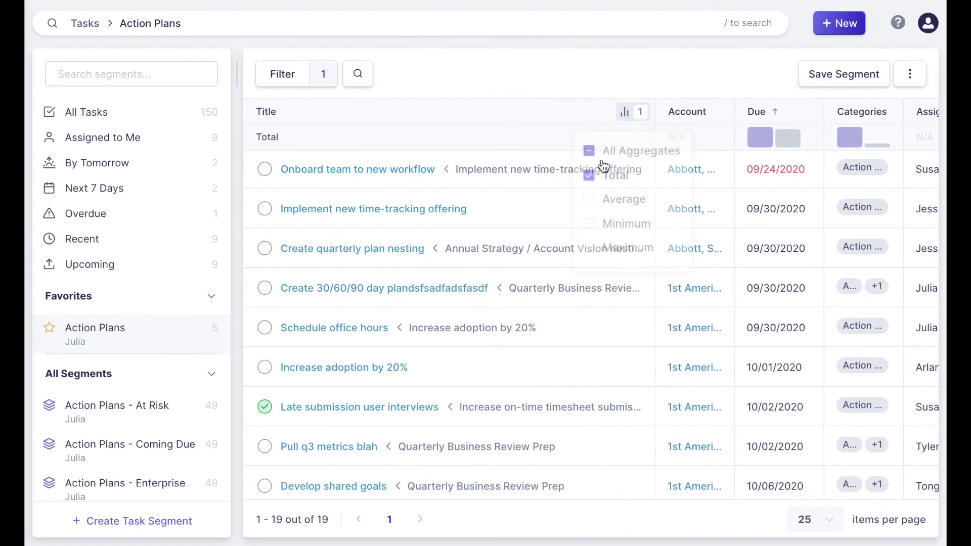
Review the Implement new time-tracking offering task's details, then close the panel.
{"action": "left_click", "coordinate": [512, 177]}
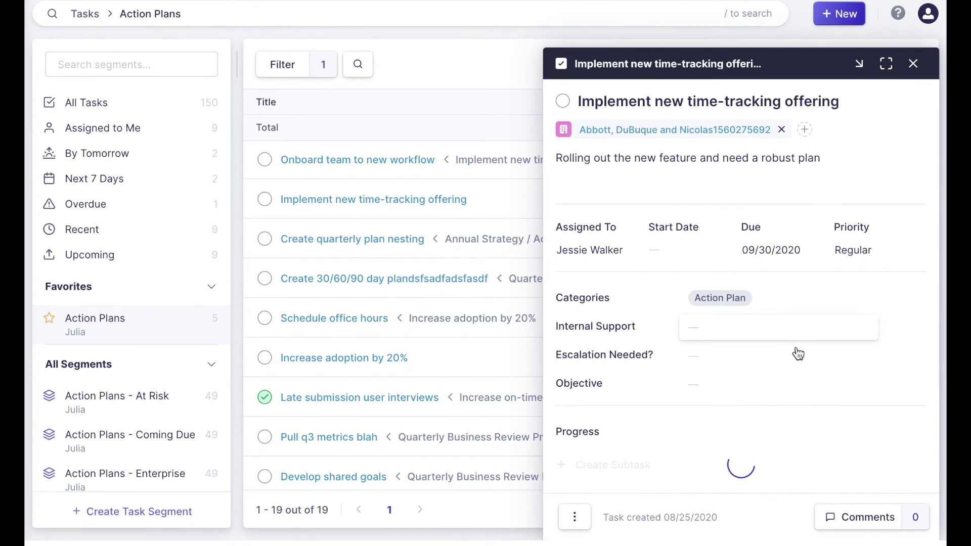
{"action": "scroll", "coordinate": [798, 353], "scroll_direction": "down", "scroll_amount": 3}
{"action": "scroll", "coordinate": [798, 353], "scroll_direction": "up", "scroll_amount": 3}
{"action": "scroll", "coordinate": [796, 347], "scroll_direction": "down", "scroll_amount": 3}
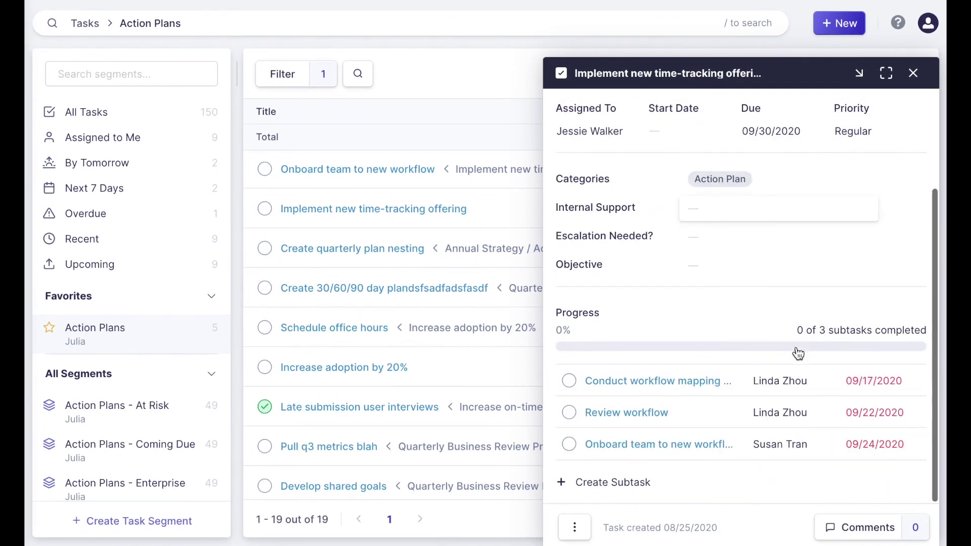
{"action": "left_click", "coordinate": [914, 74]}
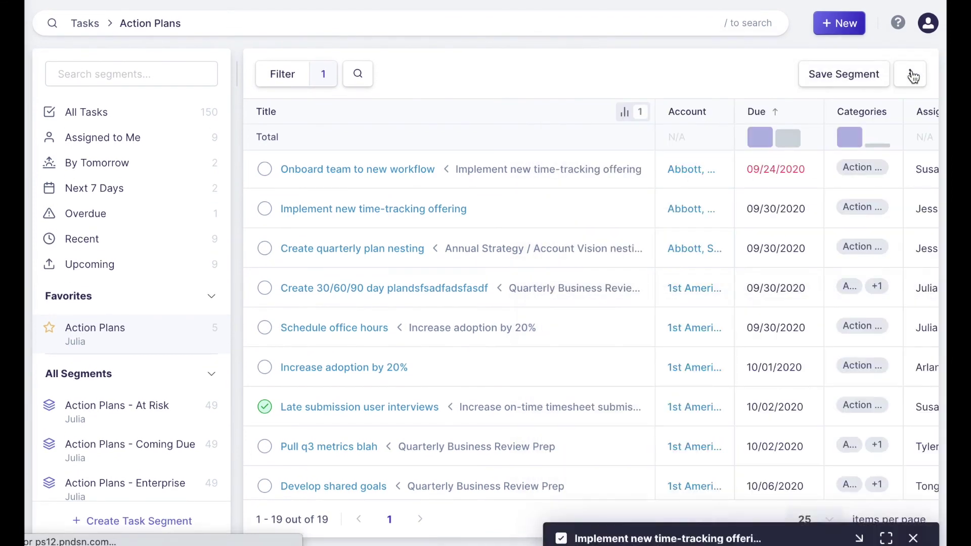
Check the Onboard team to new workflow subtask's parent, then re-enable Exclude Subtasks.
{"action": "left_click", "coordinate": [344, 172]}
{"action": "left_click", "coordinate": [678, 105]}
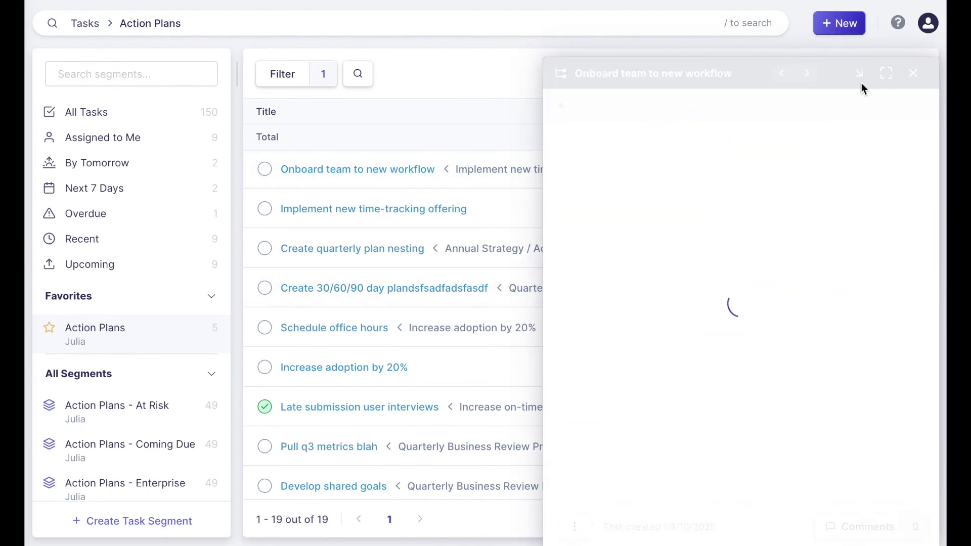
{"action": "left_click", "coordinate": [913, 74]}
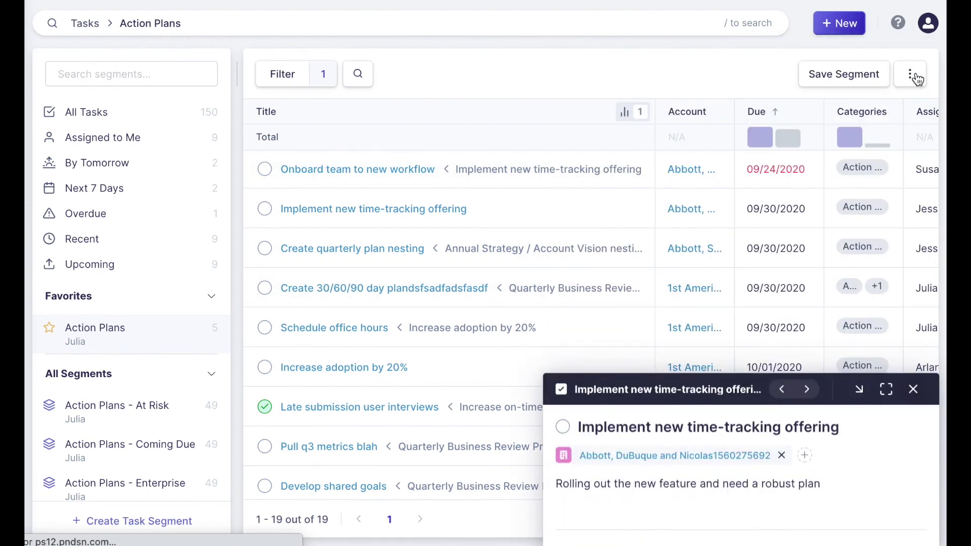
{"action": "left_click", "coordinate": [293, 74]}
{"action": "left_click", "coordinate": [277, 159]}
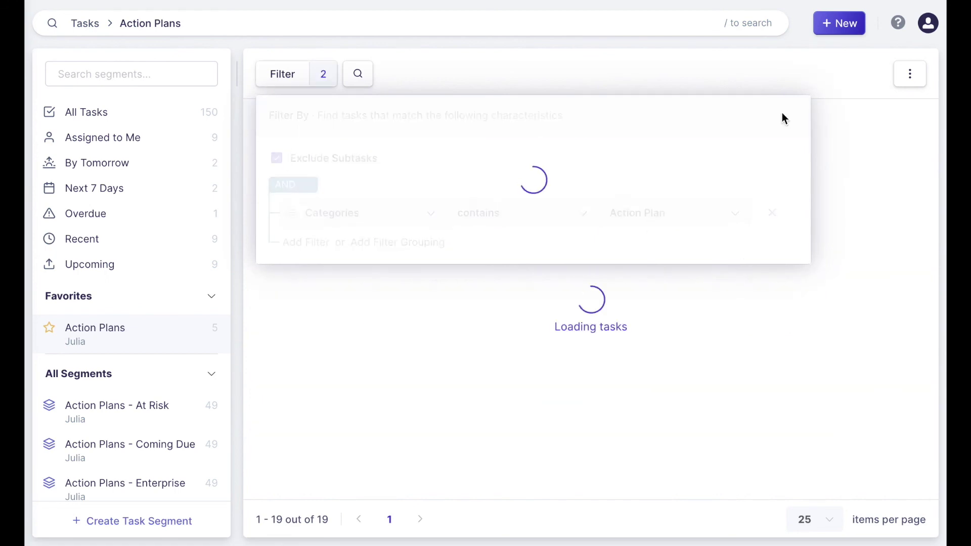
Dismiss the Filter By dropdown so only the five top-level Action Plans load.
{"action": "left_click", "coordinate": [798, 70]}
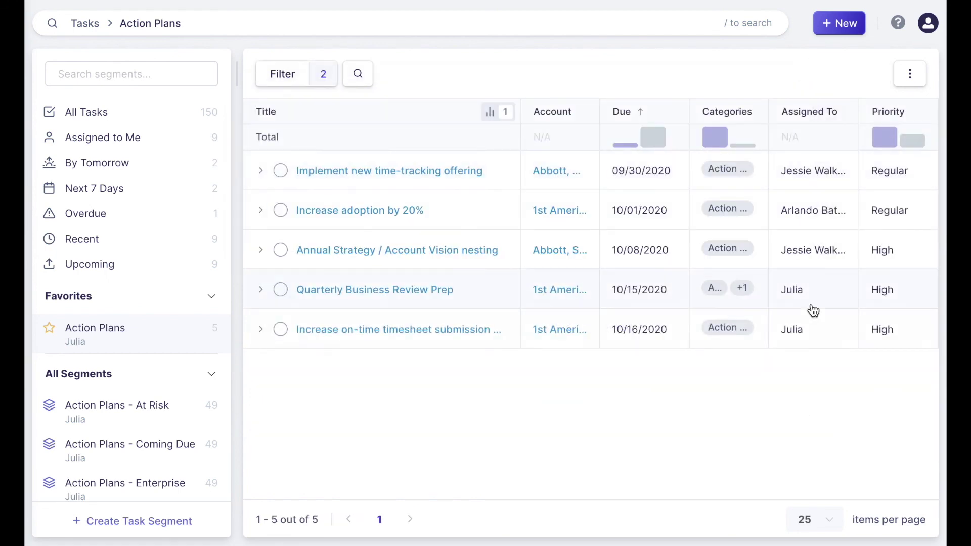